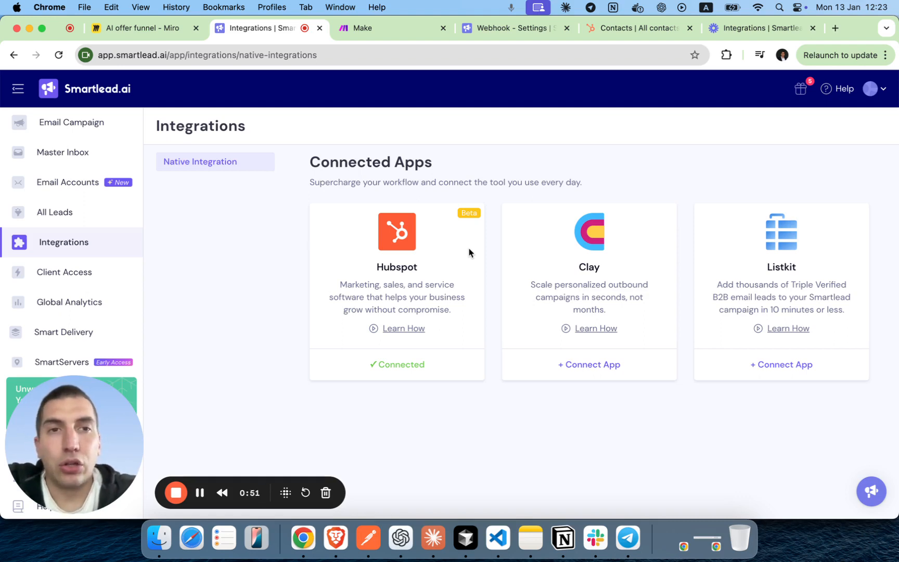
Switch to Make and create a new scenario so the first module's app picker appears.
click(393, 28)
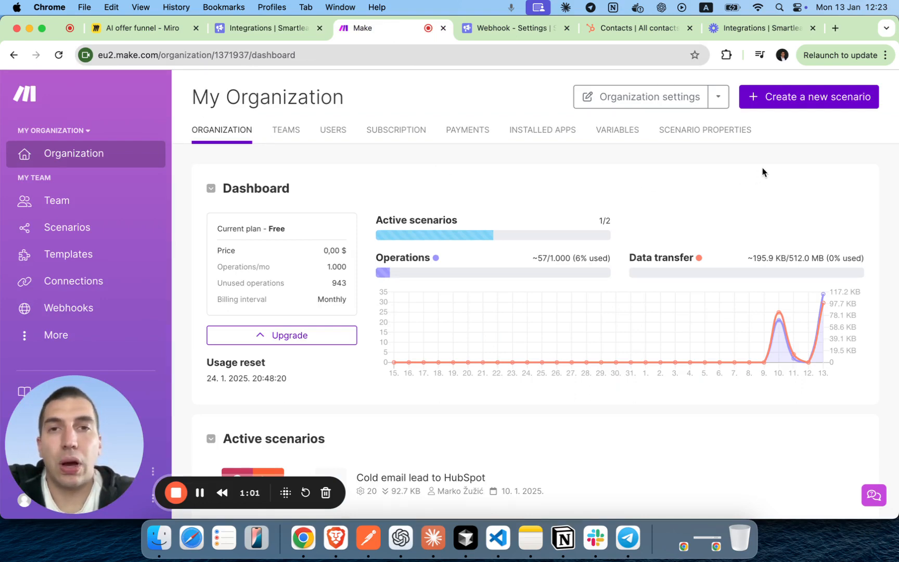
click(792, 97)
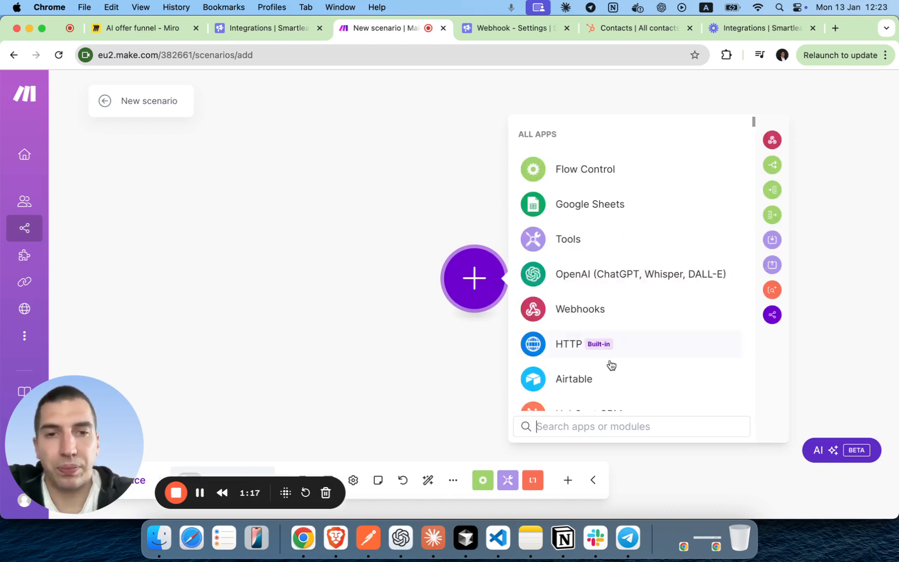
Choose Webhooks and set 'Custom webhook' as the scenario's trigger module.
click(586, 310)
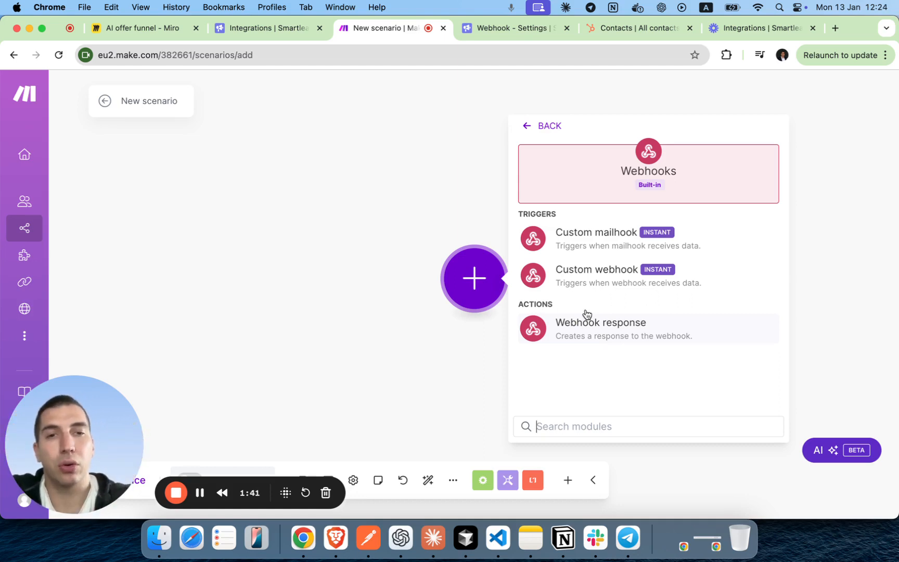
click(597, 281)
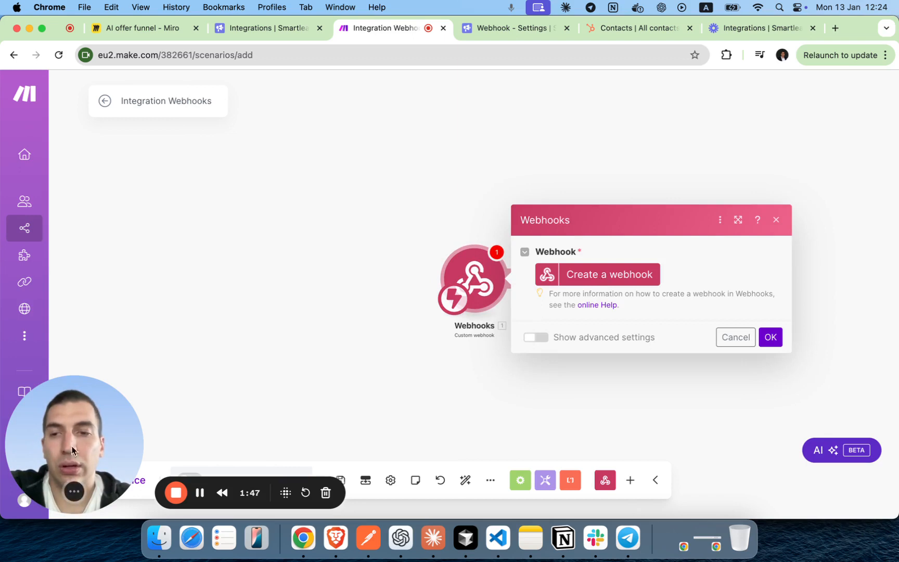
drag(117, 444, 110, 123)
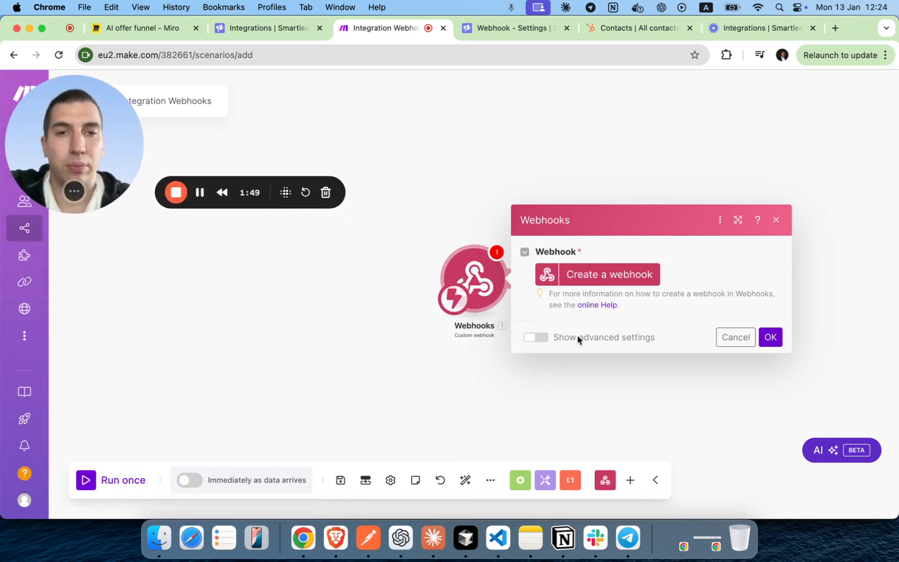
Create and save a webhook named 'Smartlead Test Webhook', copy its address, then go to Smartlead's webhook settings.
click(614, 278)
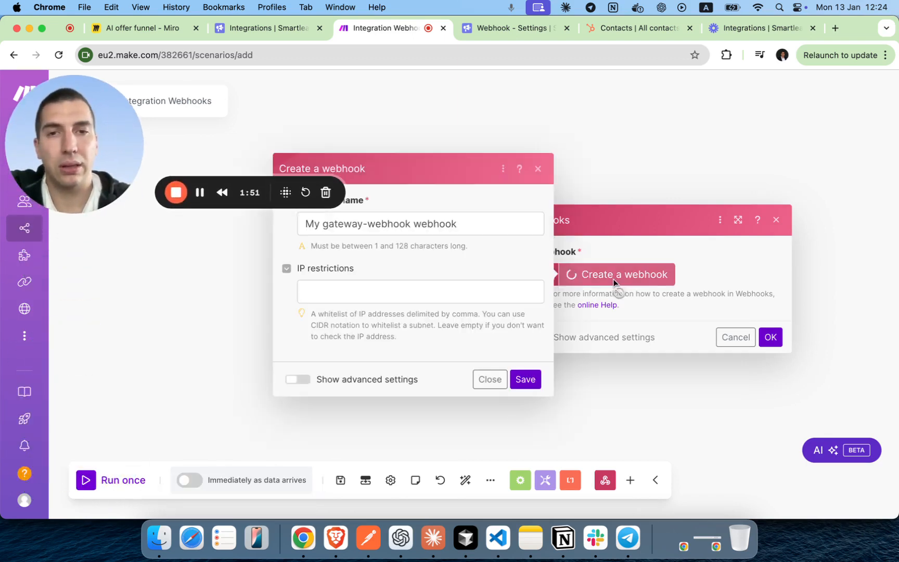
click(468, 219)
key(super+a)
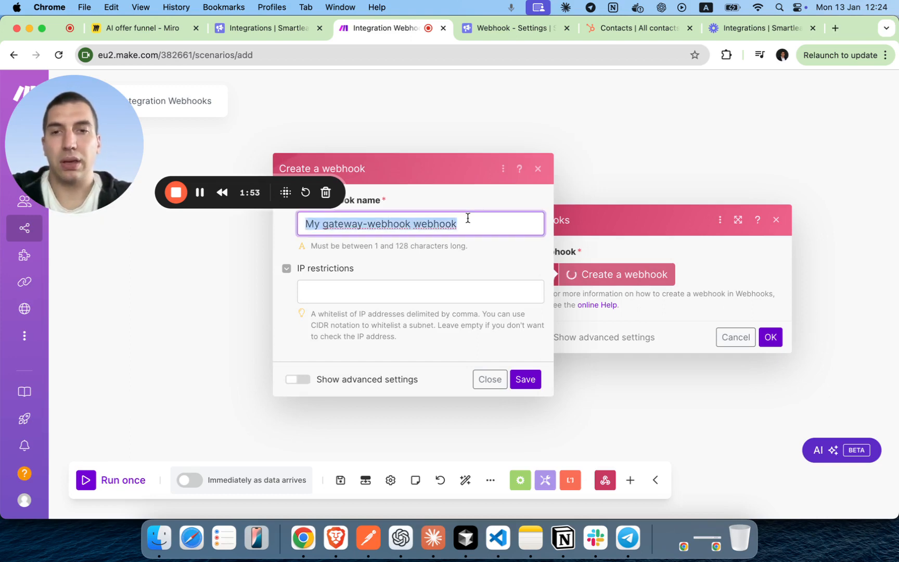
text(Smartle)
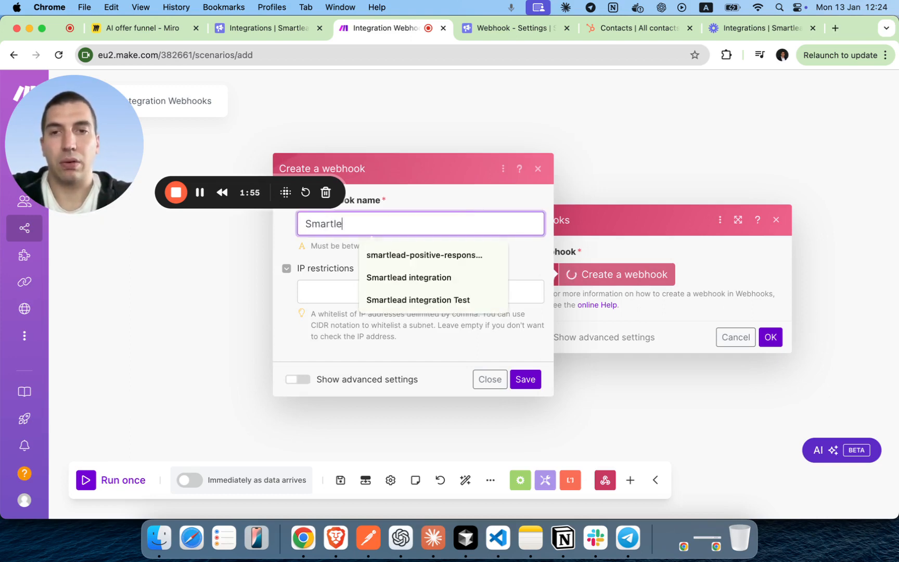
text(ad Te)
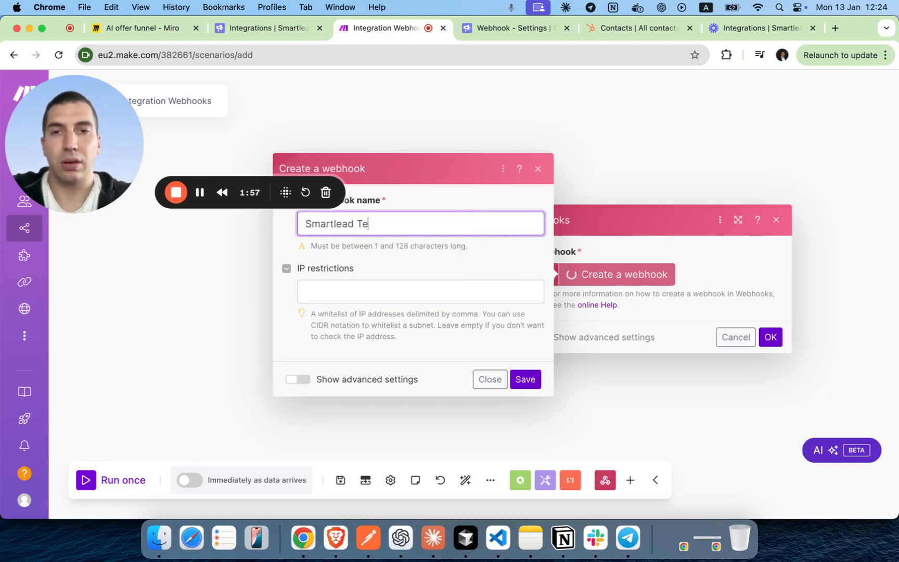
text(st Webhook)
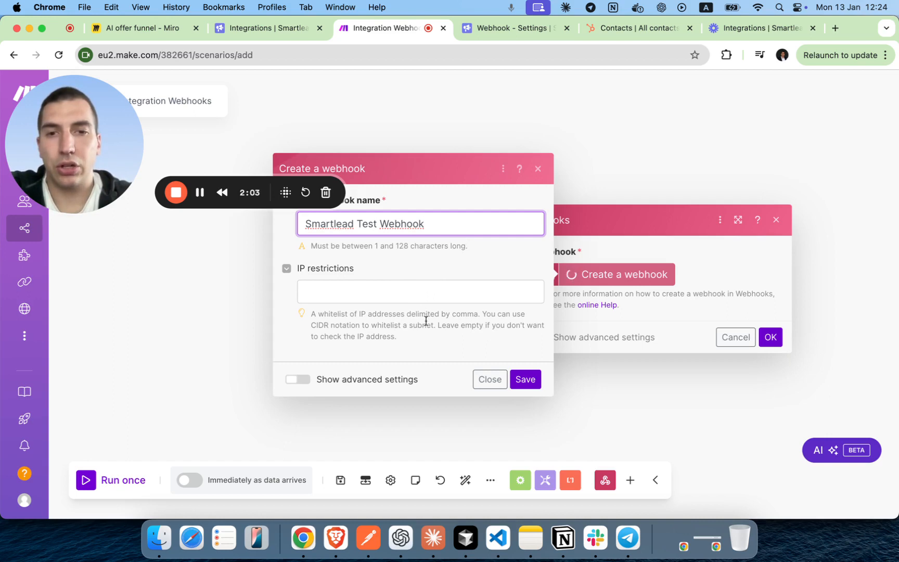
click(537, 382)
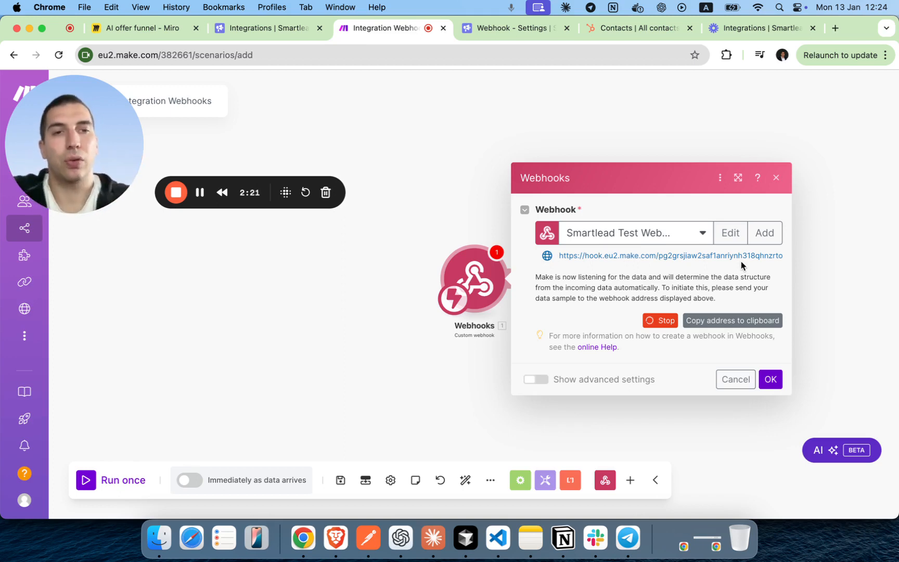
click(733, 320)
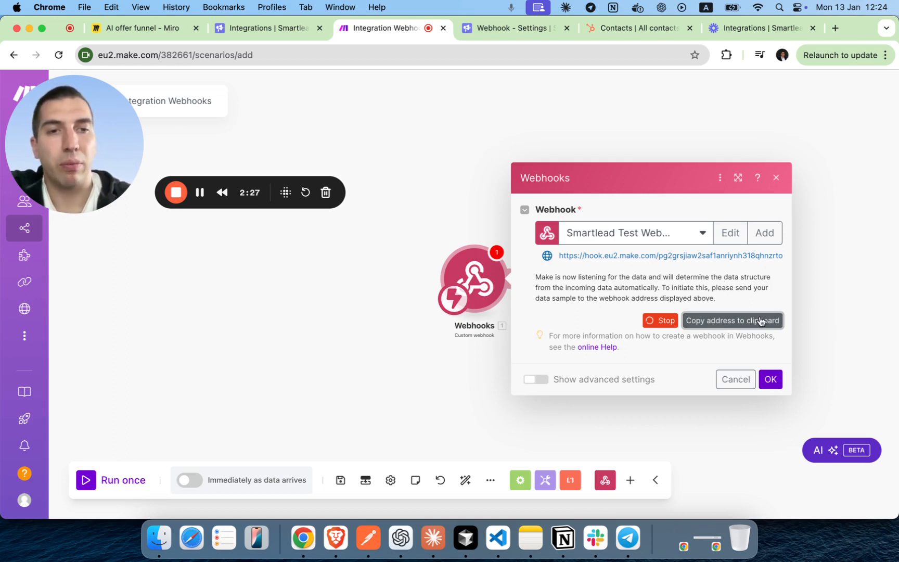
click(478, 32)
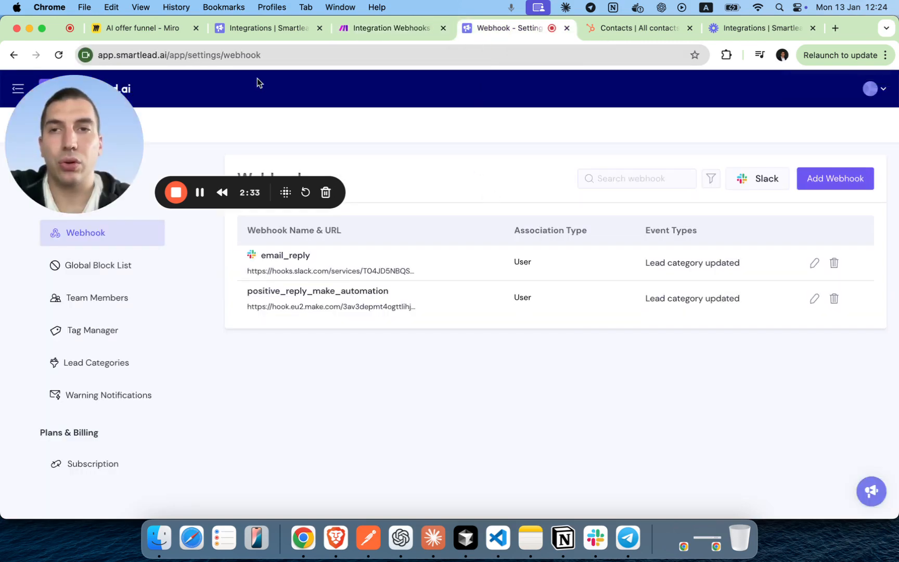
Add a Smartlead webhook named 'Smartlead Test' with the copied Make address as its URL.
click(869, 88)
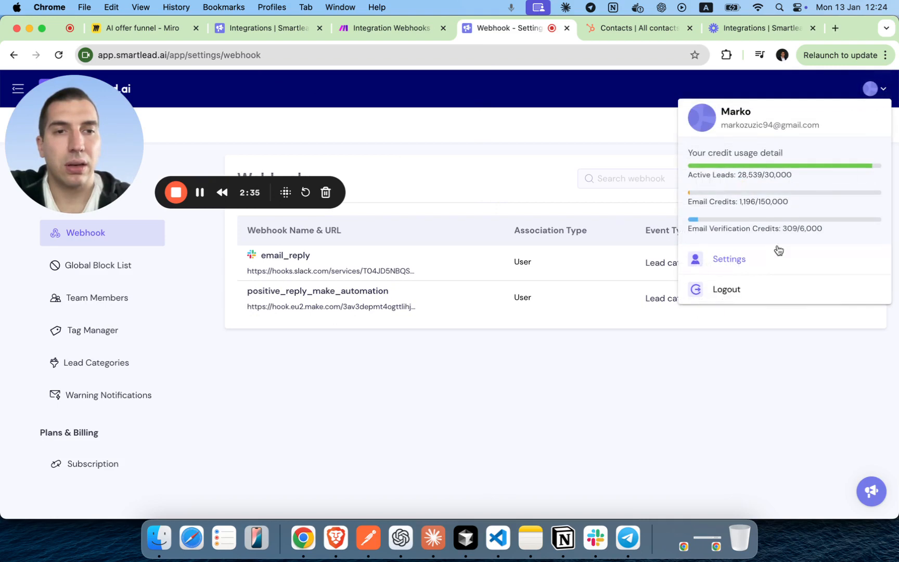
click(493, 163)
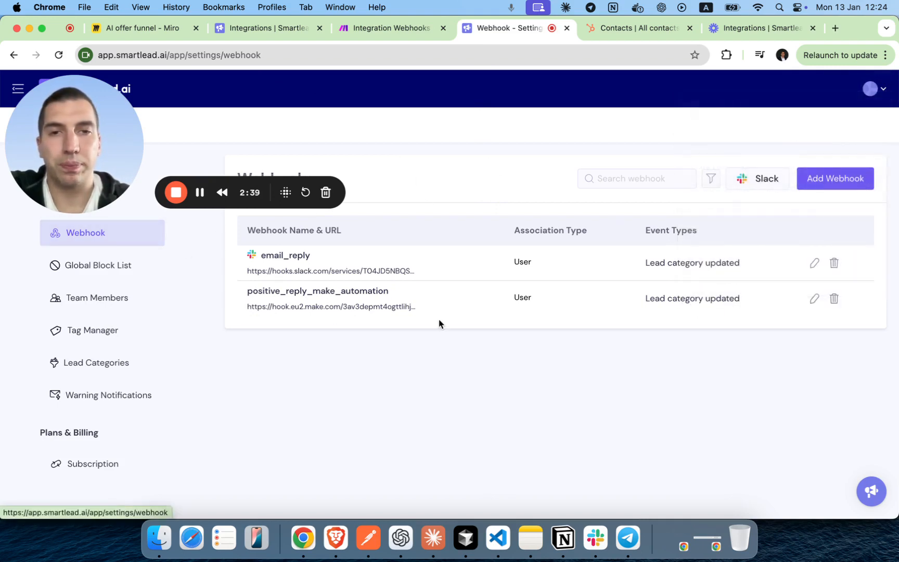
click(845, 182)
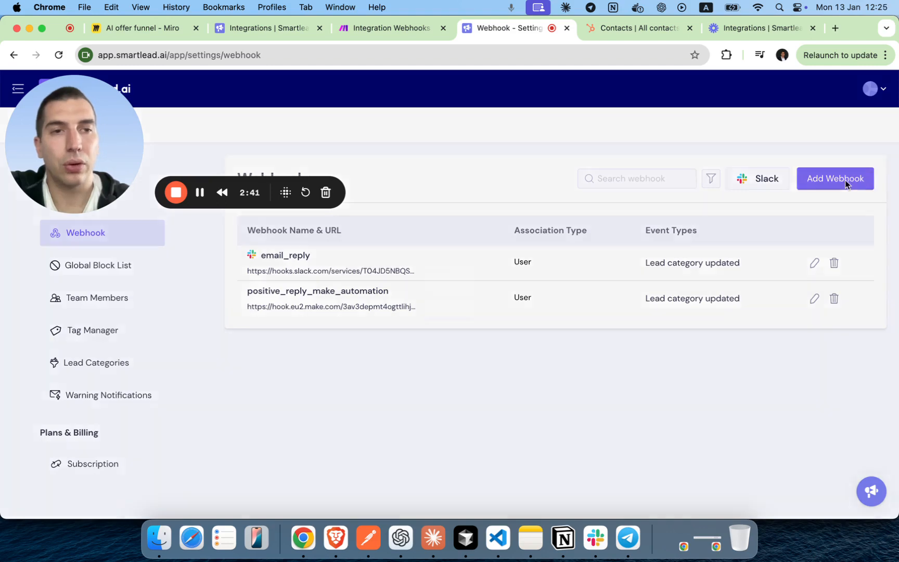
drag(87, 138, 87, 439)
click(365, 186)
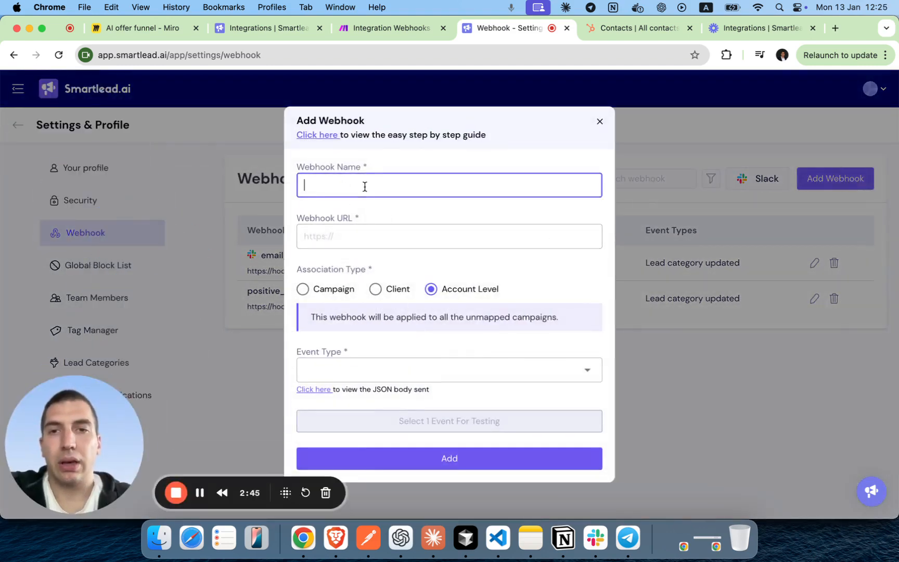
text(Smartlead)
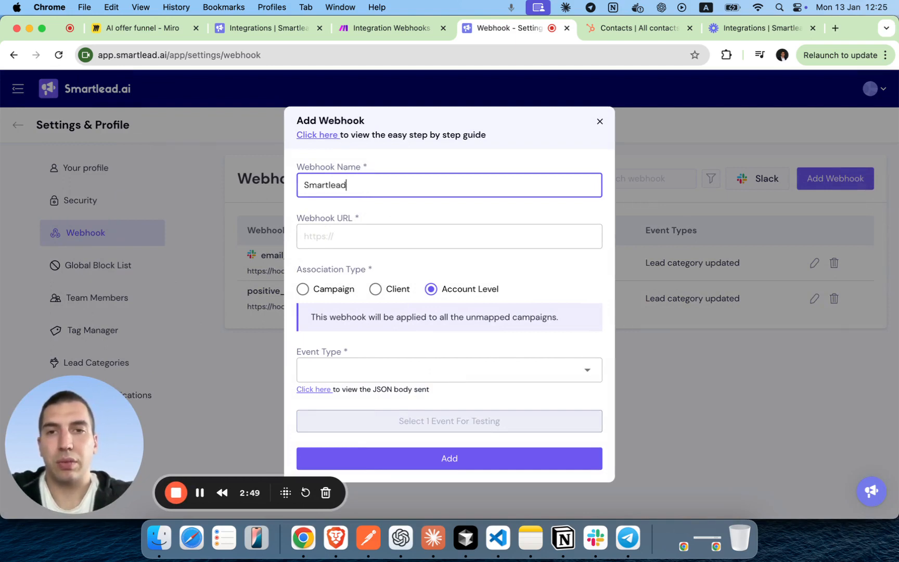
text( Test)
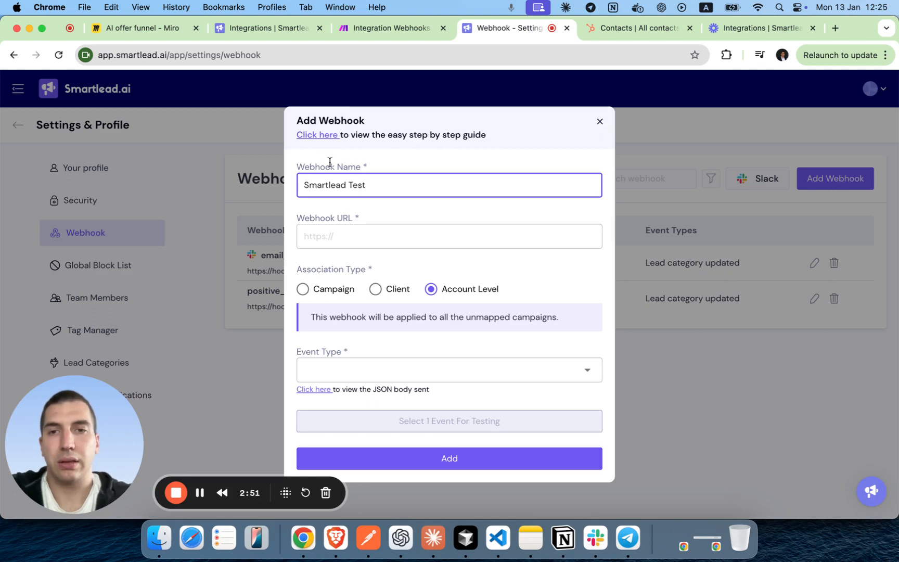
click(314, 235)
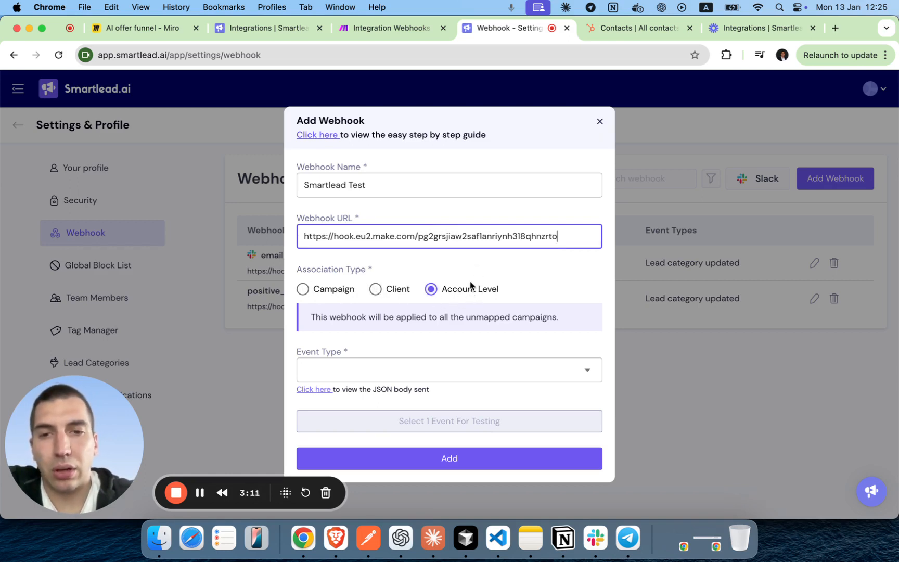
click(464, 373)
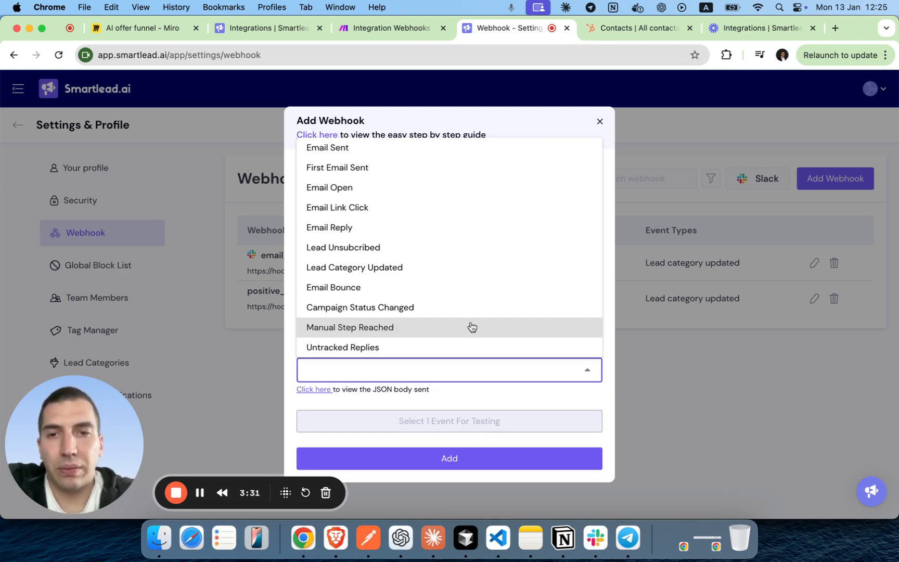
Trigger on Lead Category Updated for Interested, Meeting Request and Information Request, then return to Make.
click(451, 267)
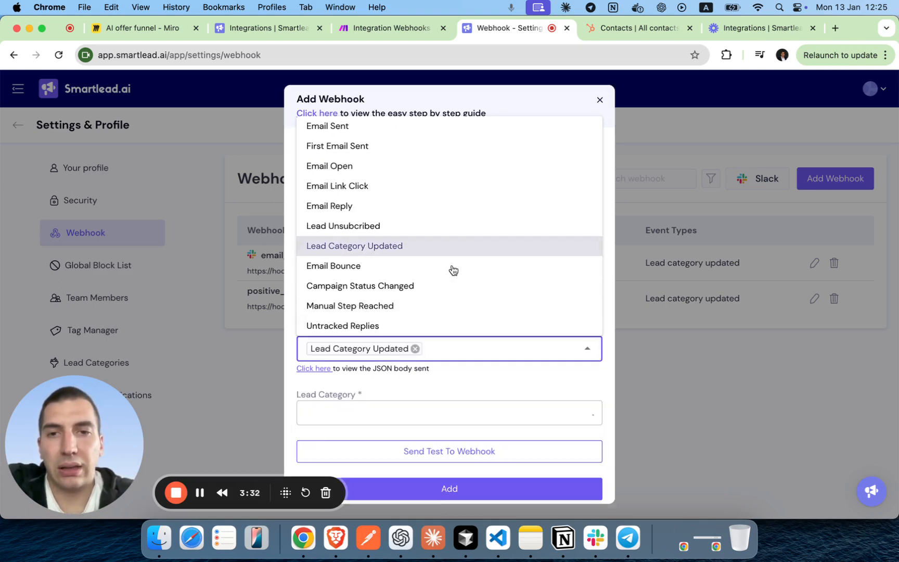
click(490, 416)
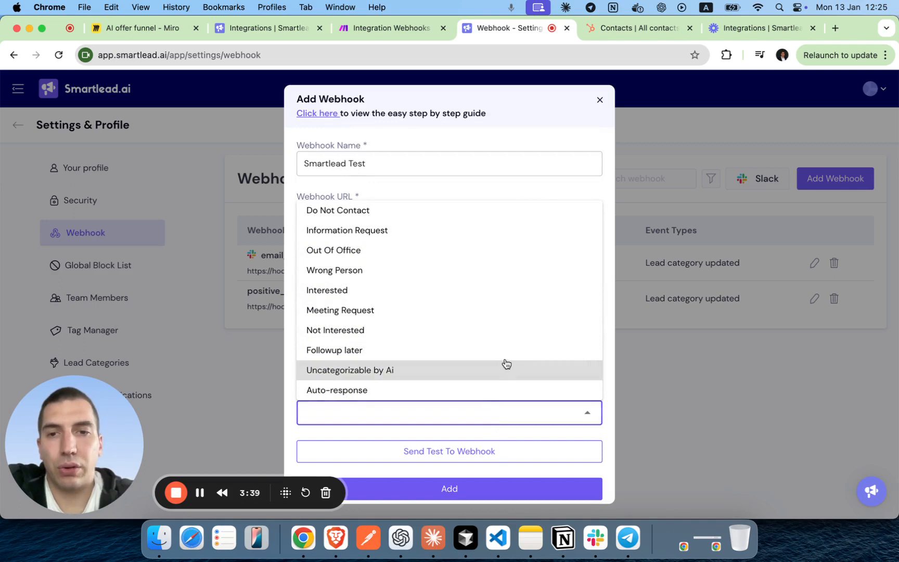
click(482, 298)
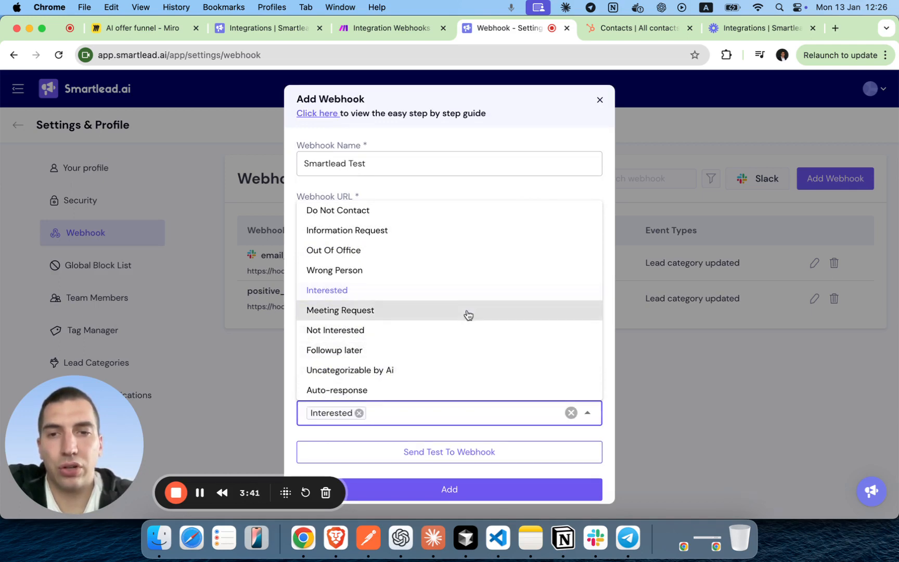
click(466, 315)
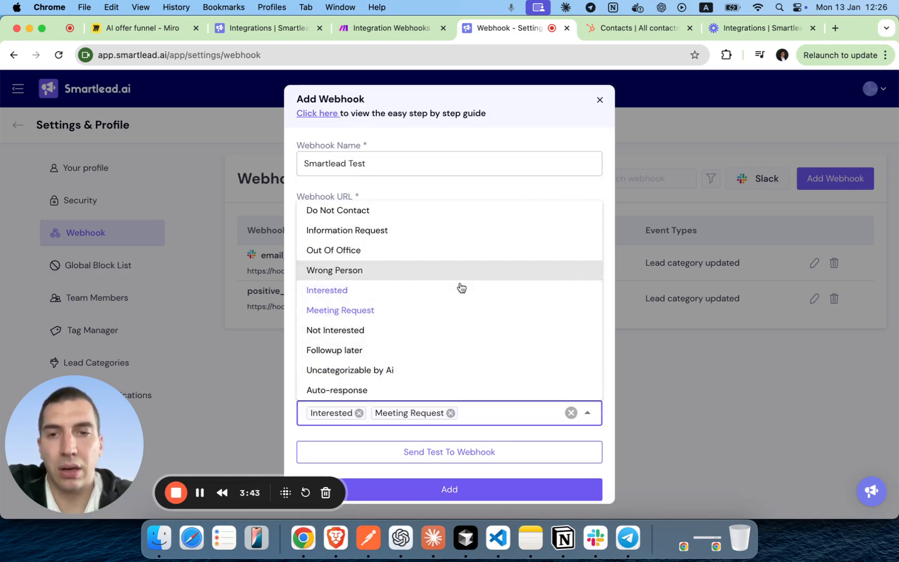
click(449, 235)
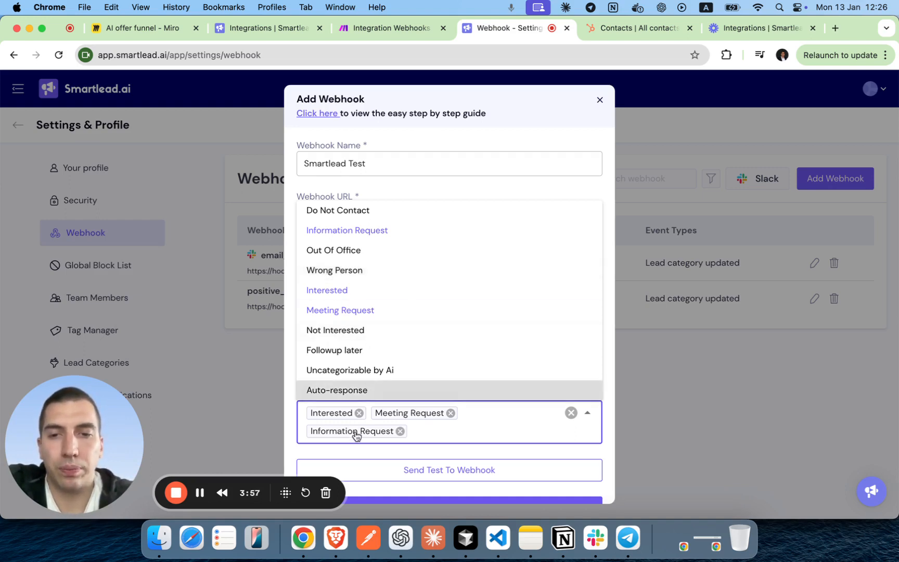
click(357, 451)
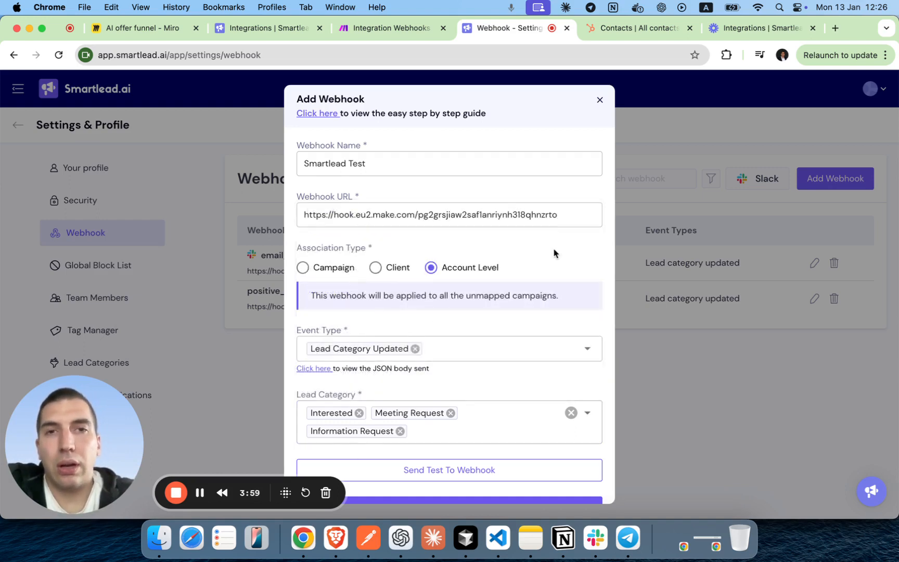
click(412, 33)
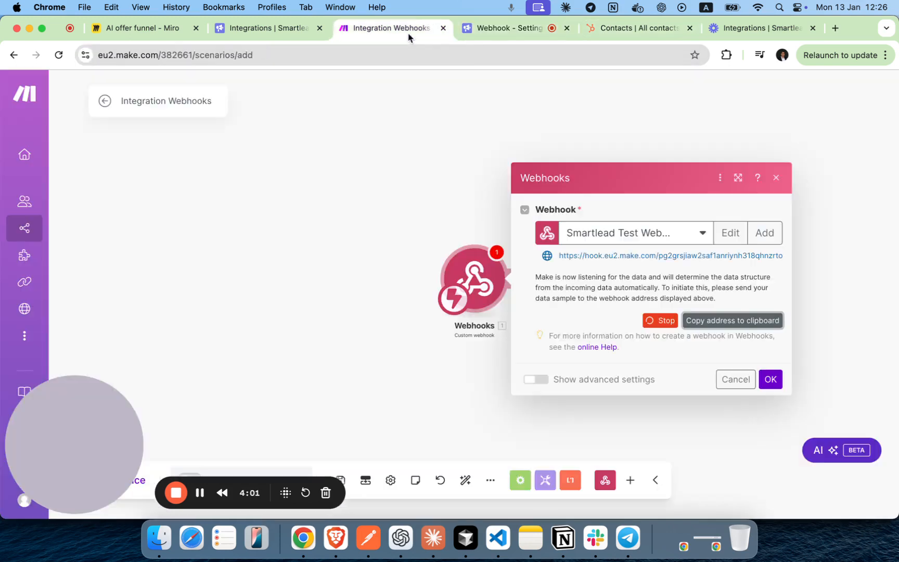
Confirm the Custom webhook settings and run the scenario once to wait for data.
click(771, 379)
drag(140, 444, 133, 336)
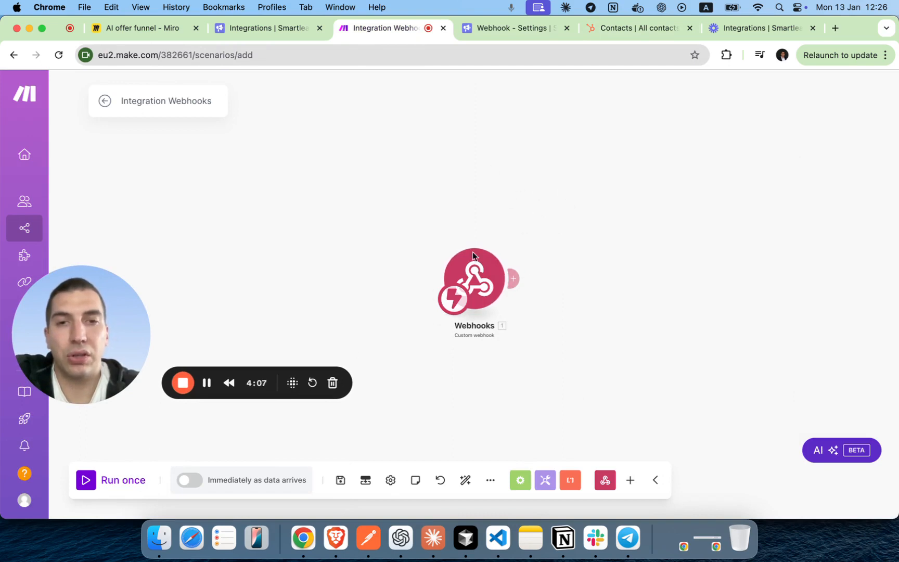
click(112, 486)
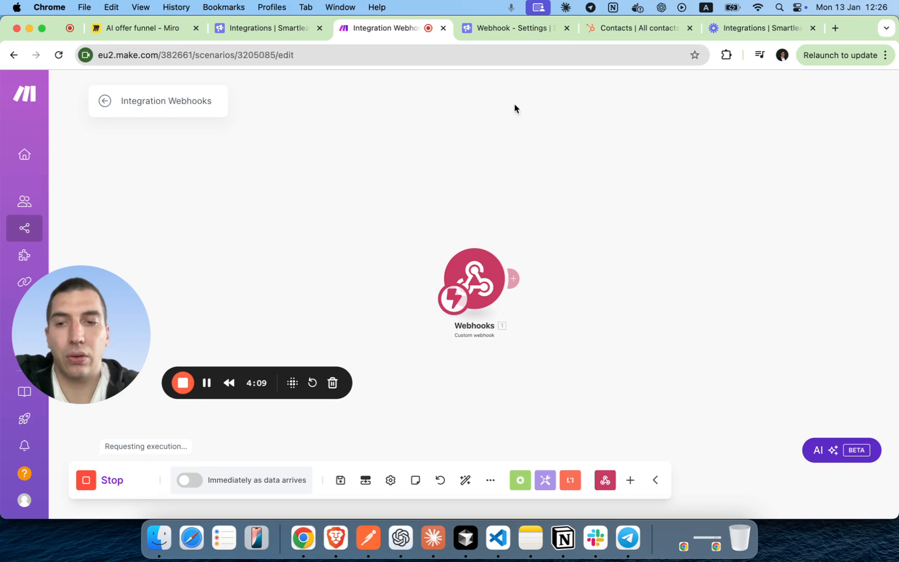
Send a Smartlead test event to the webhook and check the LEAD_CATEGORY_UPDATED bundle in Make.
click(486, 30)
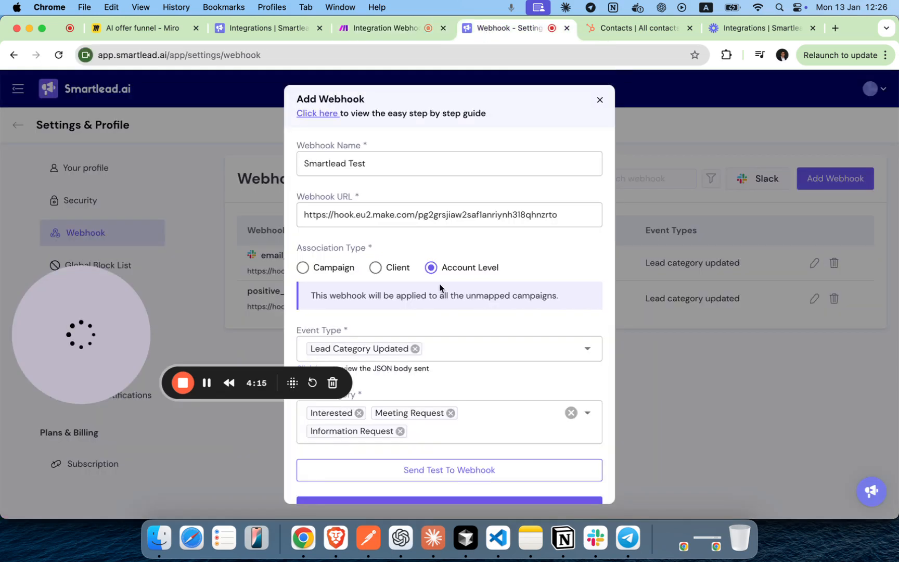
scroll(463, 366, down, 1)
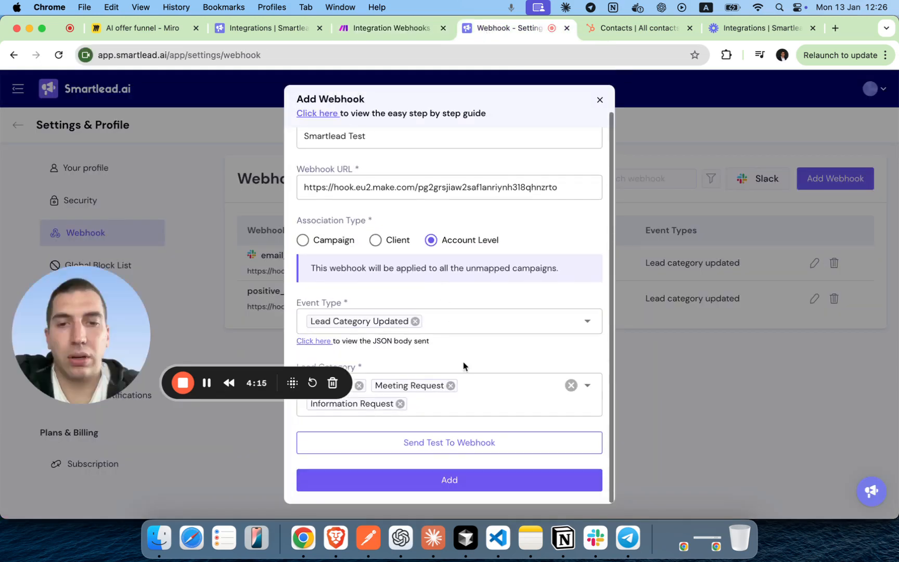
click(442, 448)
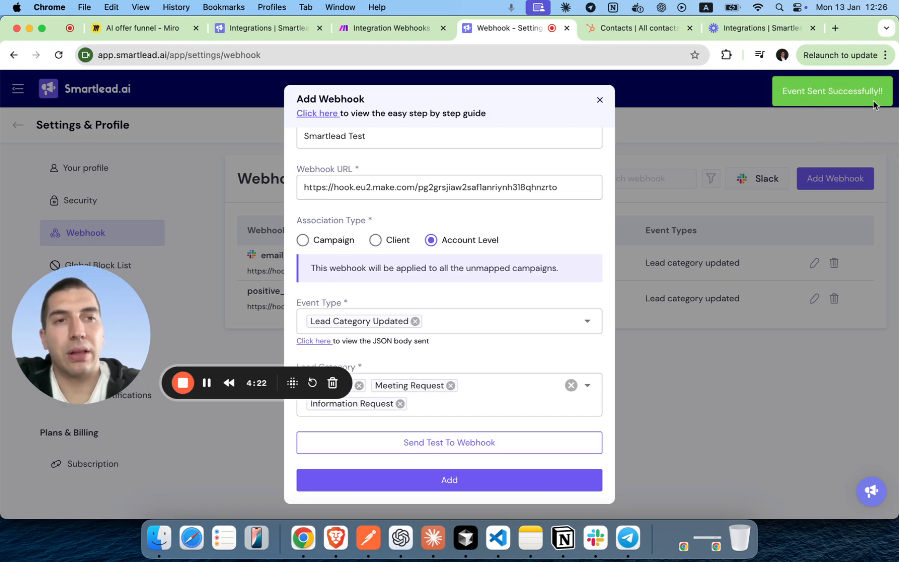
click(398, 27)
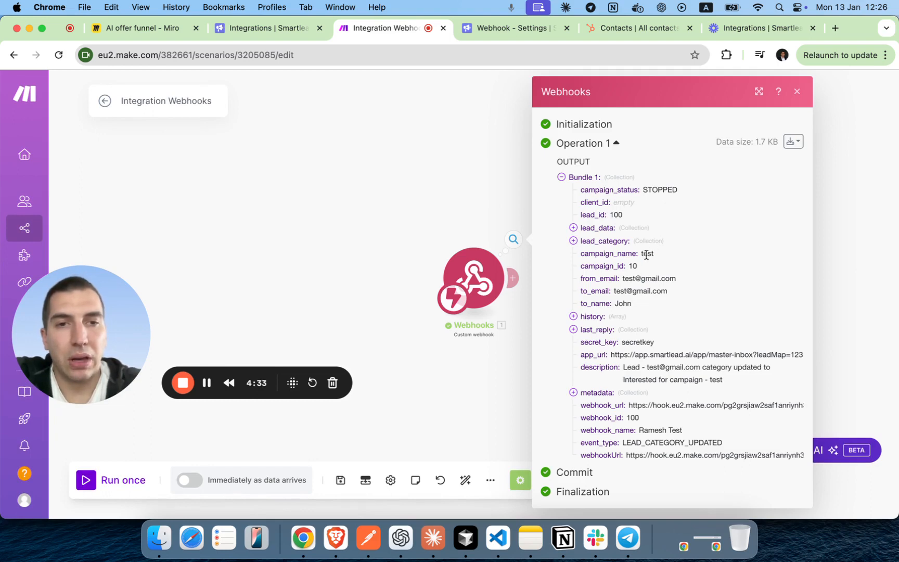
Check the sample from_email value in Operation 1's output, then close the output view.
drag(622, 277, 666, 277)
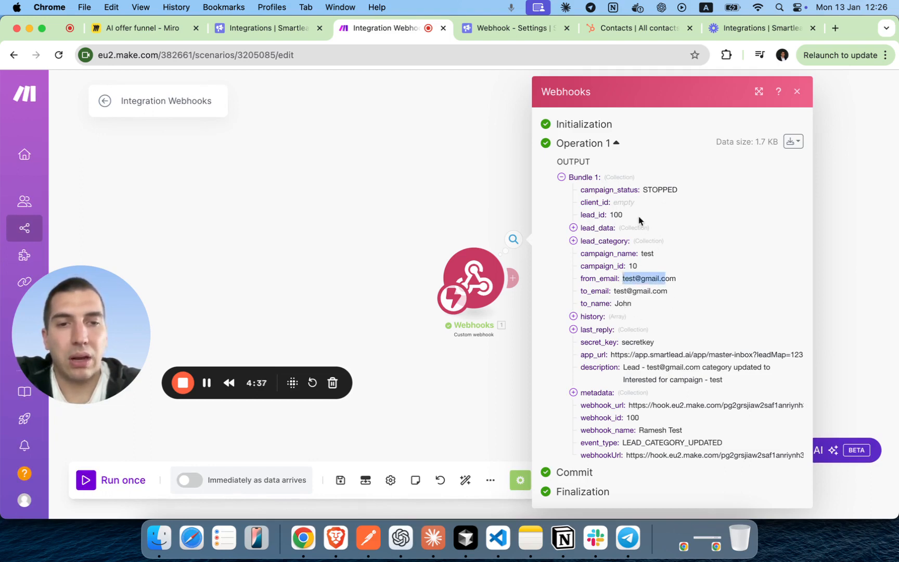
click(471, 188)
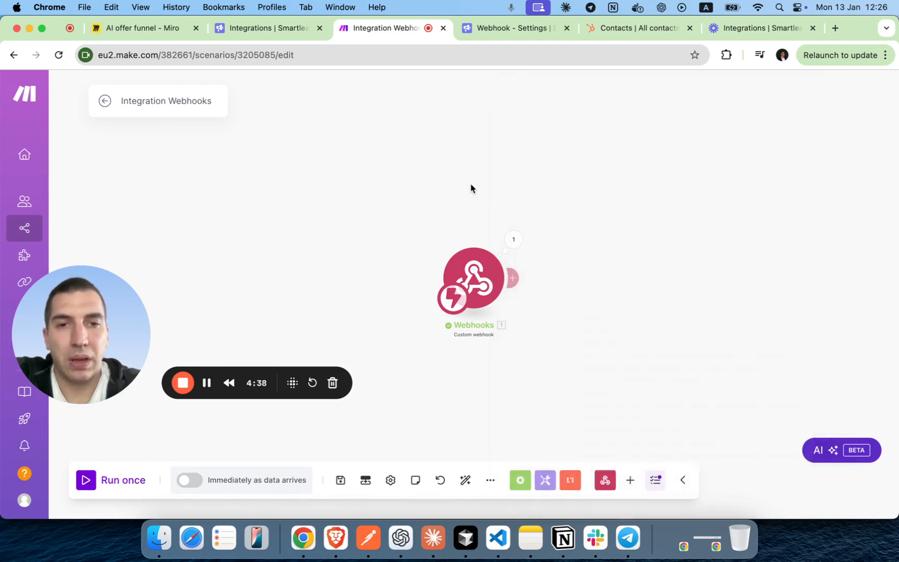
Add a HubSpot CRM 'Create or Update a Contact' module after the webhook, found by searching 'Hubs'.
click(513, 278)
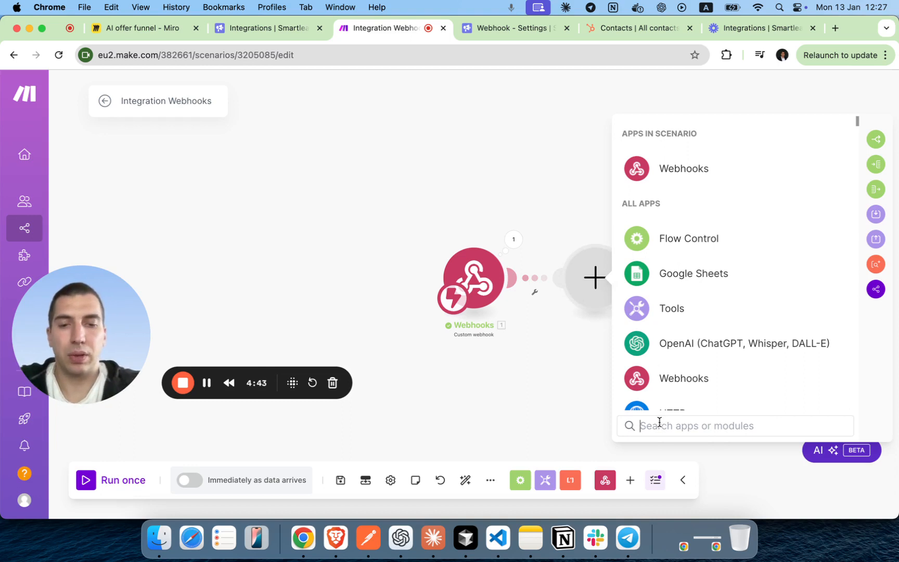
text(Hubs)
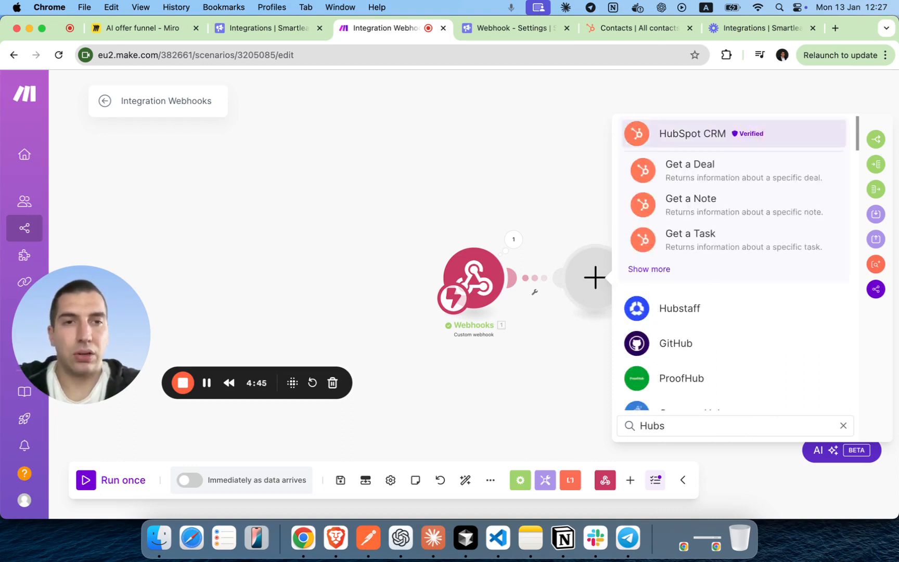
click(752, 138)
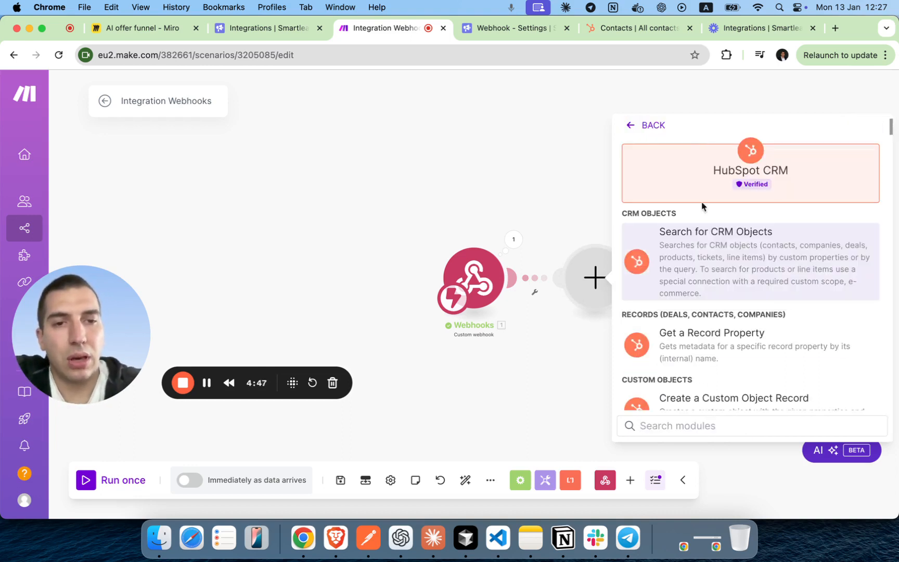
scroll(720, 262, down, 5)
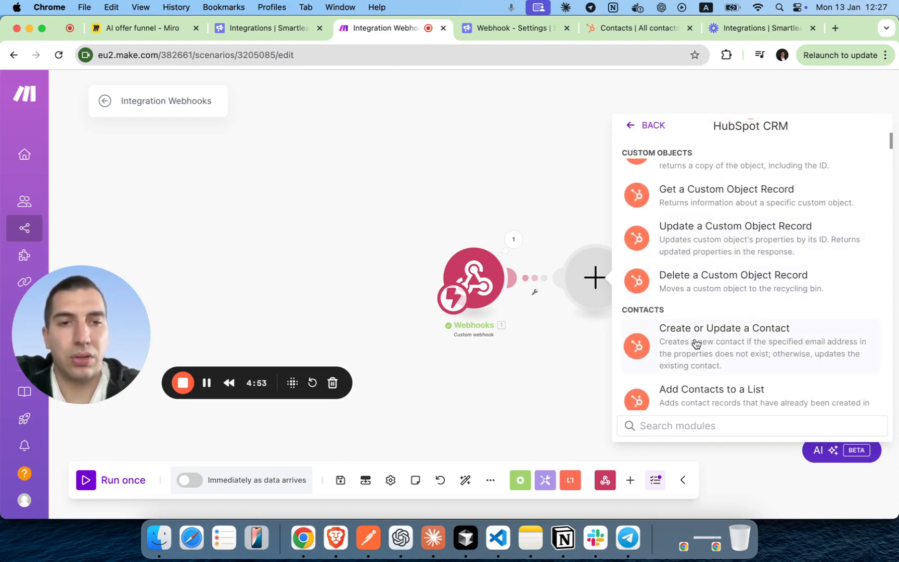
click(750, 346)
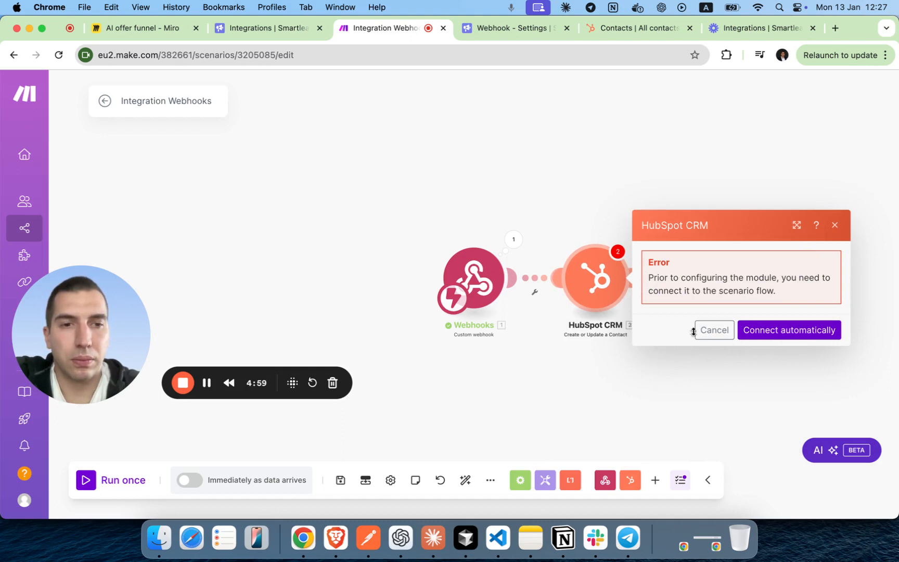
Dismiss the connection error, delete the duplicate HubSpot module, and open the linked one's settings.
click(713, 330)
drag(606, 302, 622, 366)
right_click(624, 354)
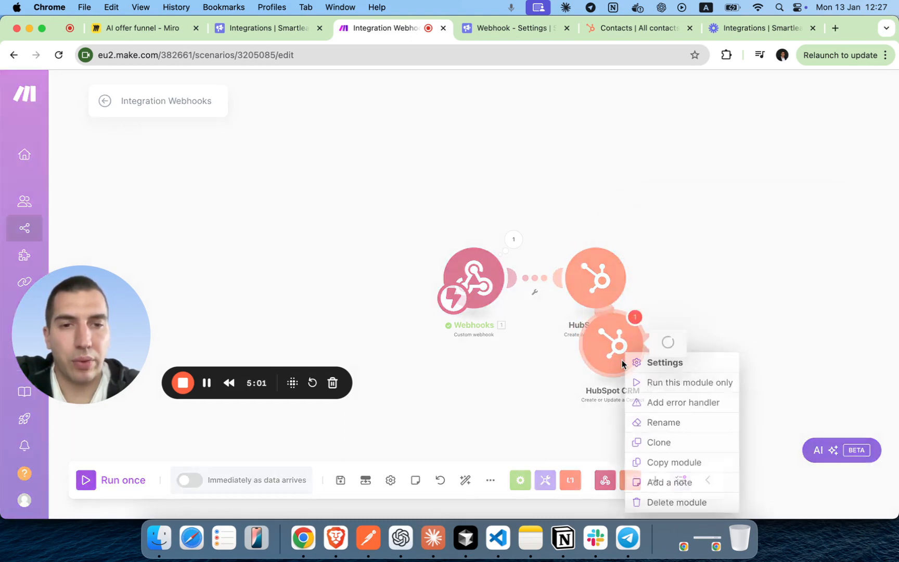
click(662, 361)
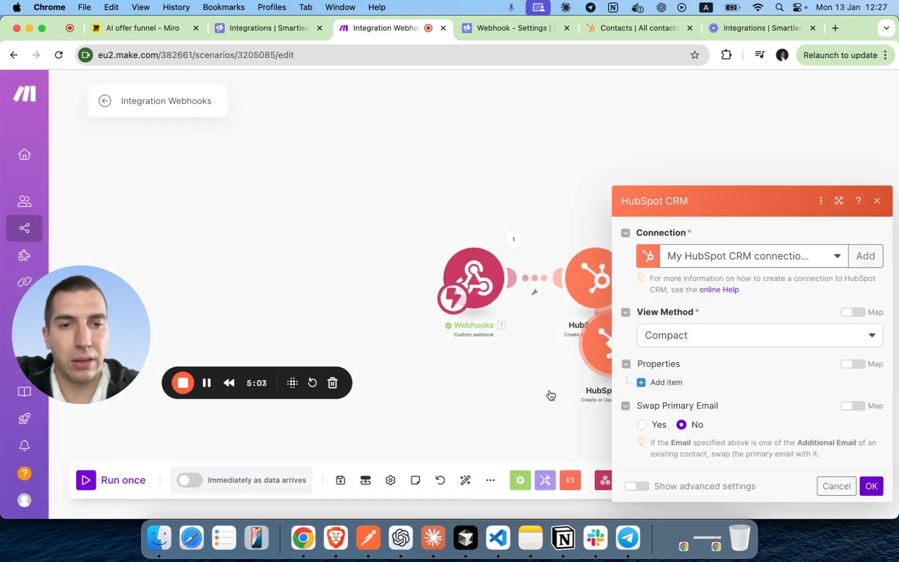
click(877, 202)
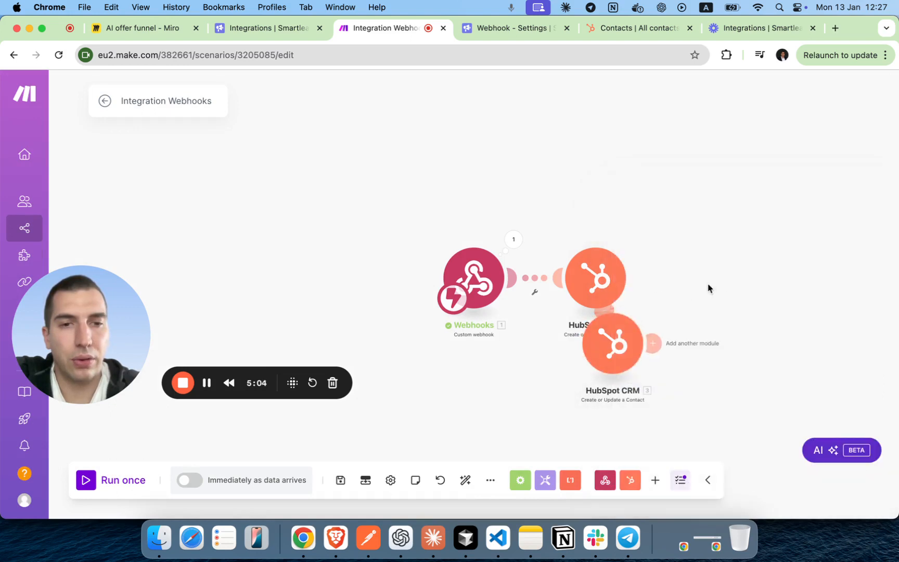
right_click(618, 349)
click(674, 501)
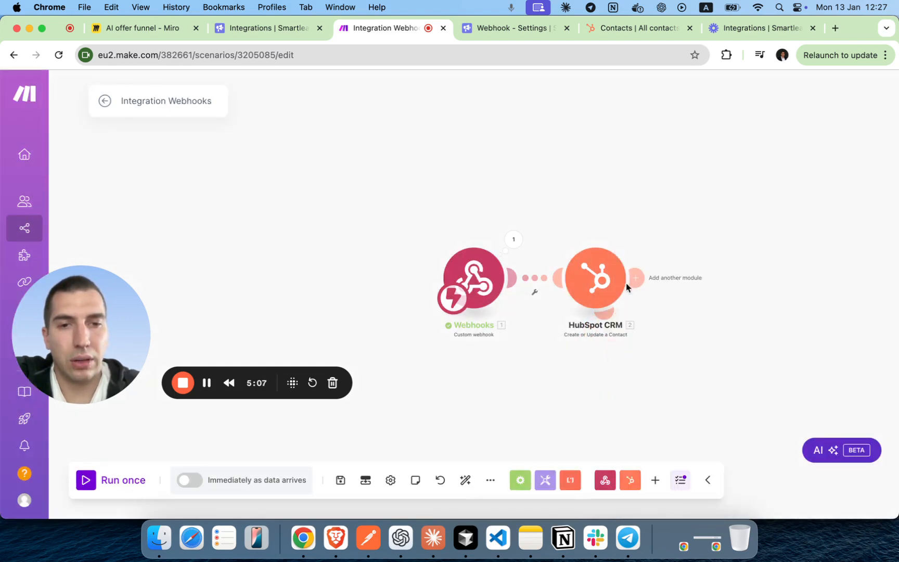
click(596, 281)
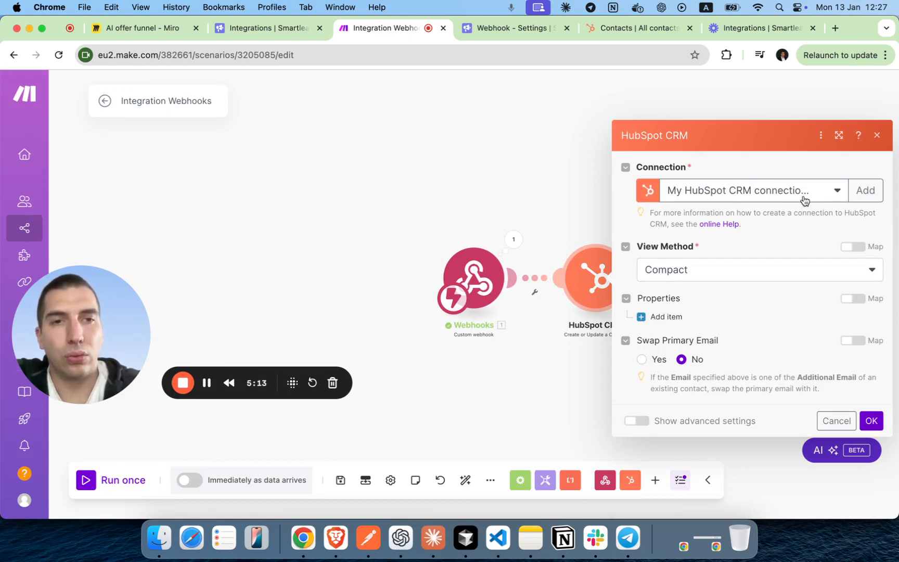
Add a HubSpot connection named 'Test Hubspot Connection 2' and save it to begin authorization.
click(786, 193)
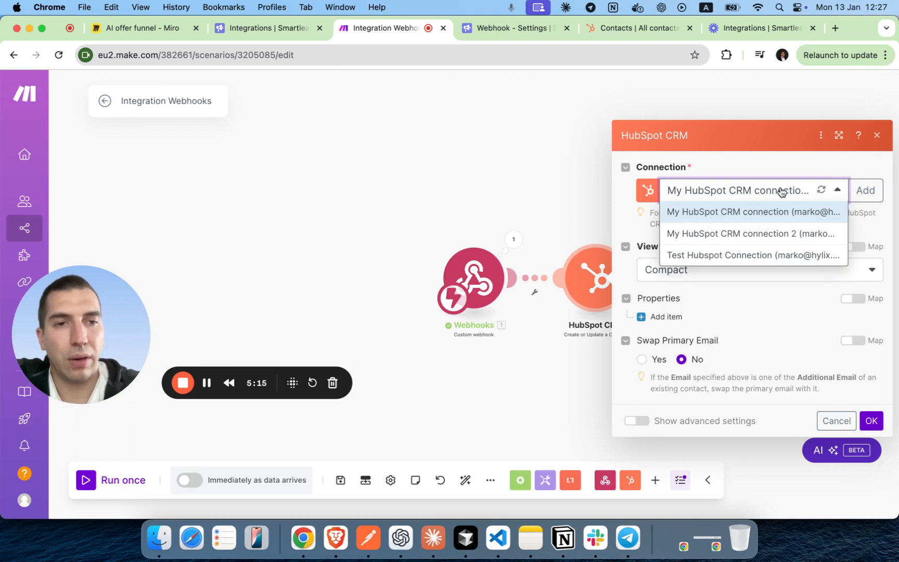
click(781, 213)
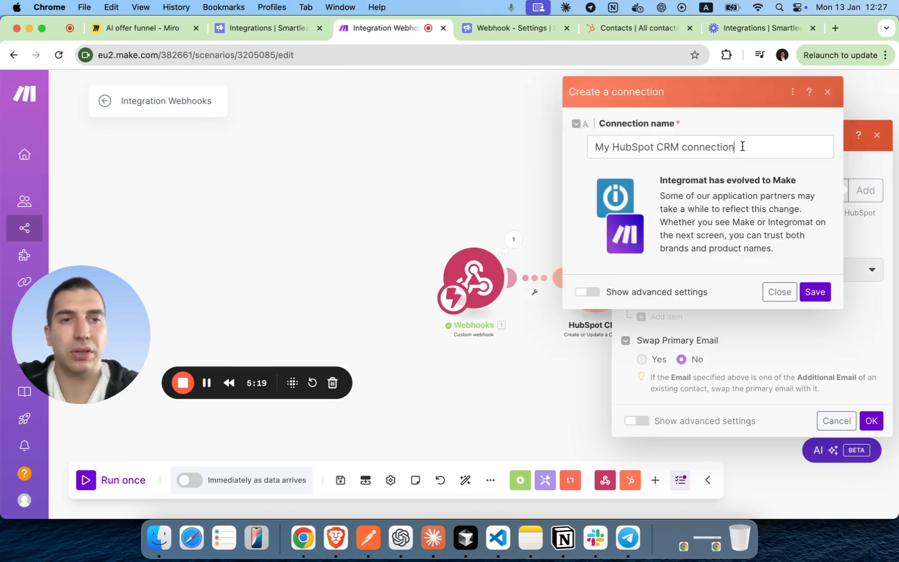
click(742, 146)
key(super+a)
text(Test)
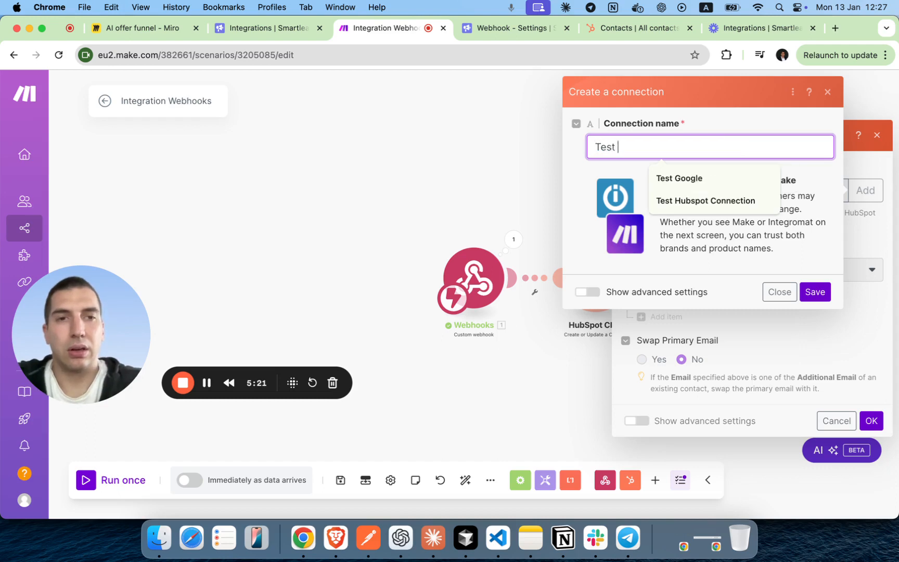
click(749, 194)
text(2)
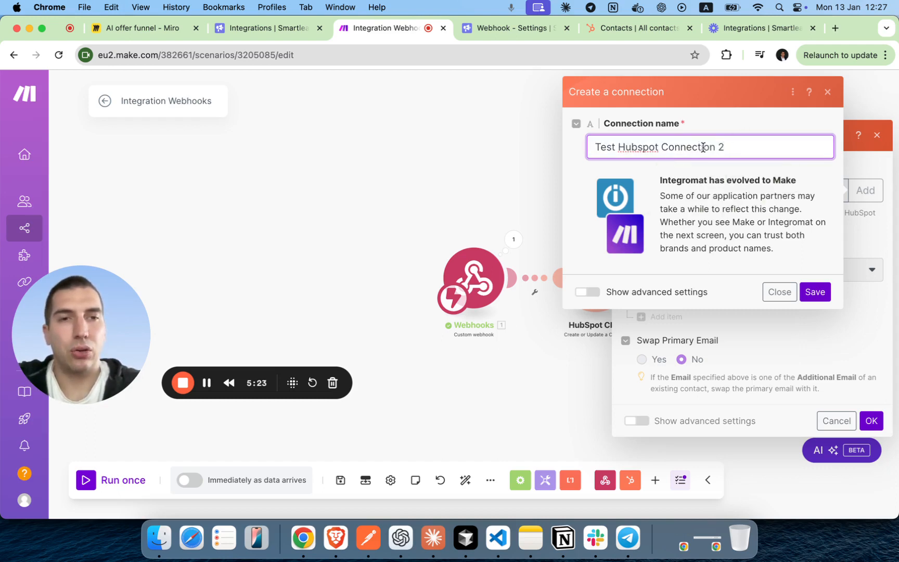
click(814, 291)
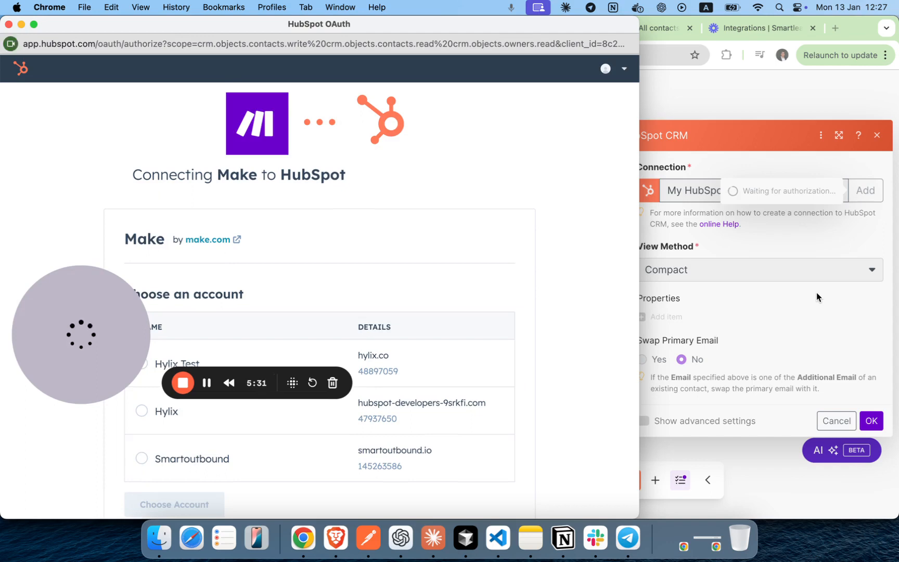
Authorize Make on the Hylix Test HubSpot account, accepting the terms, then view HubSpot Contacts.
drag(107, 311, 112, 185)
click(141, 363)
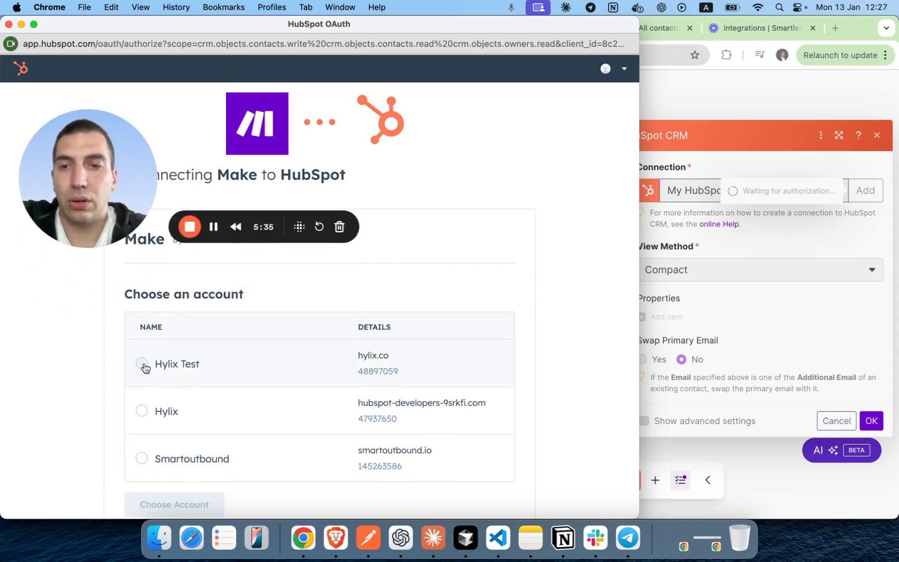
scroll(242, 358, down, 1)
click(179, 486)
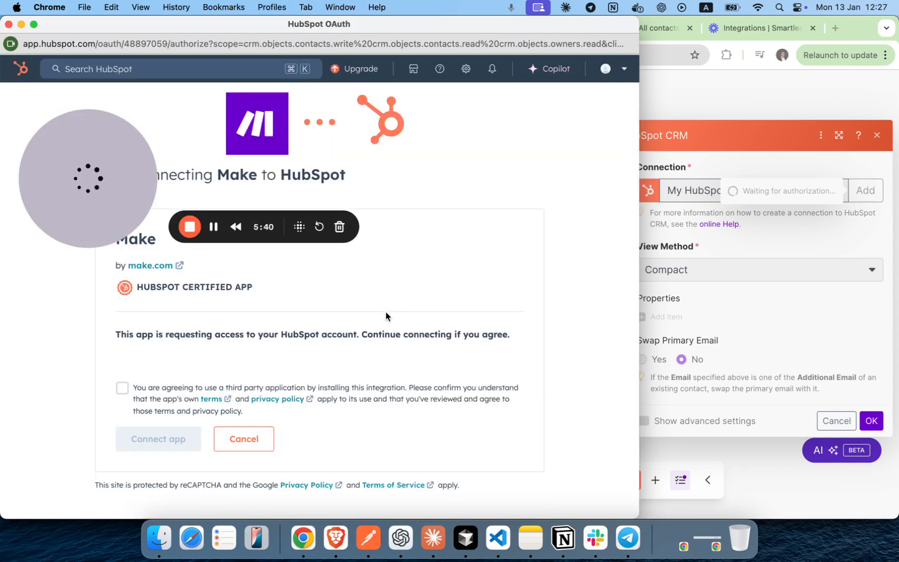
click(122, 388)
click(147, 442)
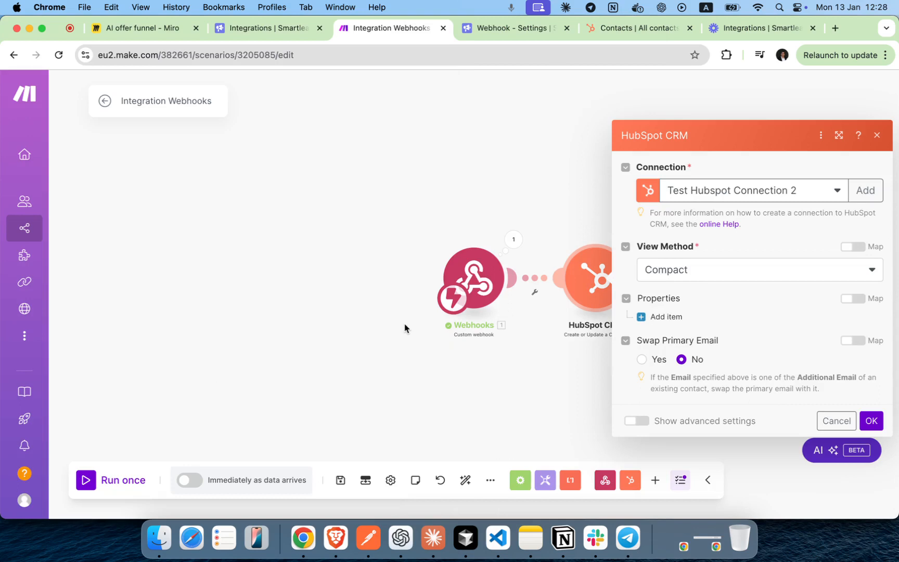
click(637, 31)
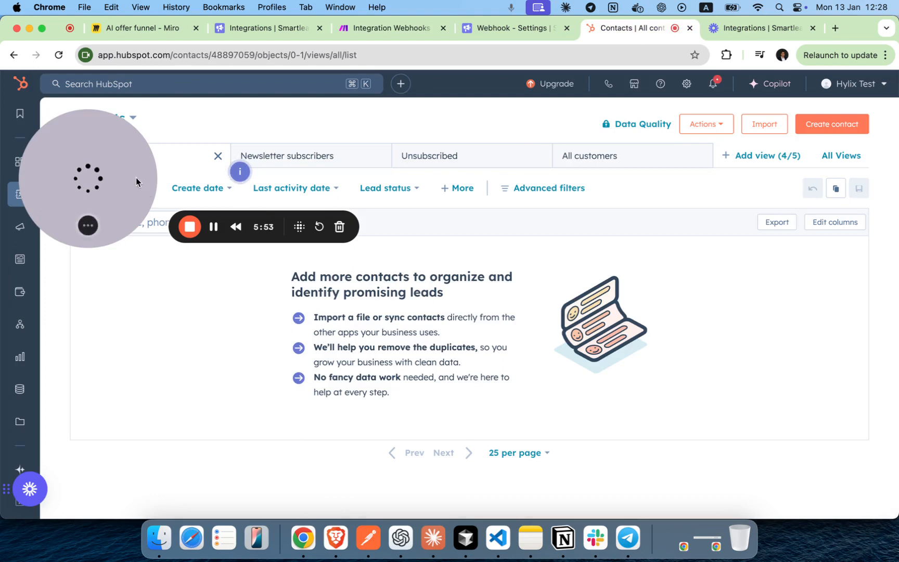
Reload the empty HubSpot contacts page and go back to the Make scenario editor.
click(59, 57)
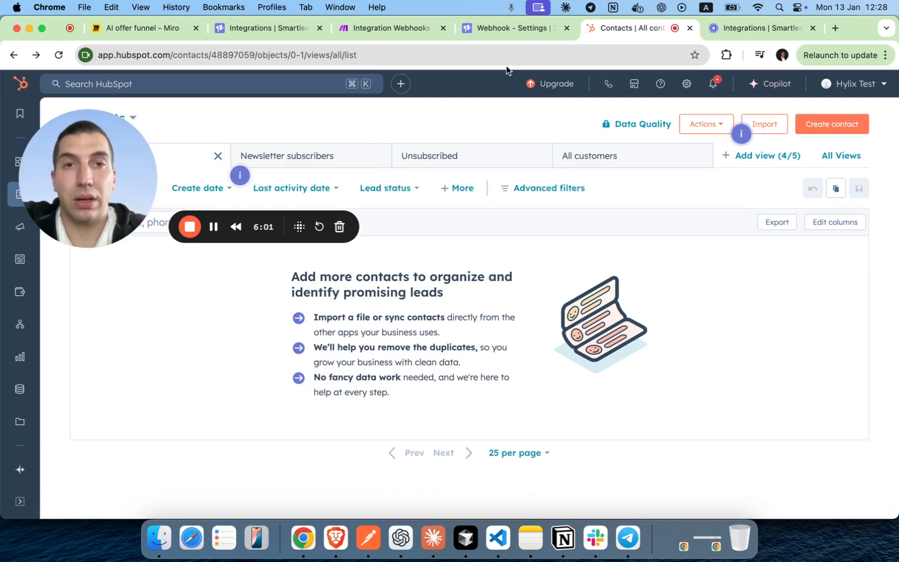
click(395, 32)
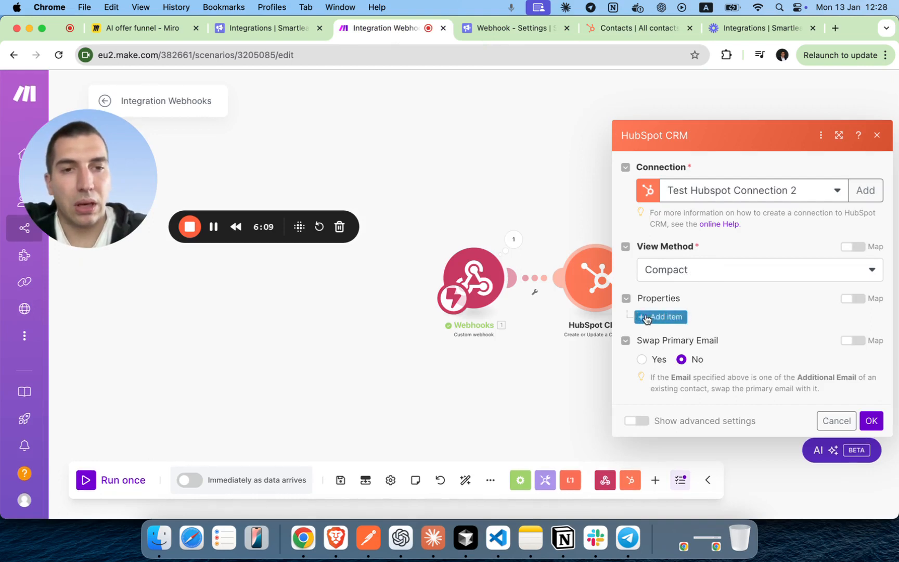
Set Item 1 to First Name, mapped to the webhook's lead_data first_name.
scroll(716, 271, down, 1)
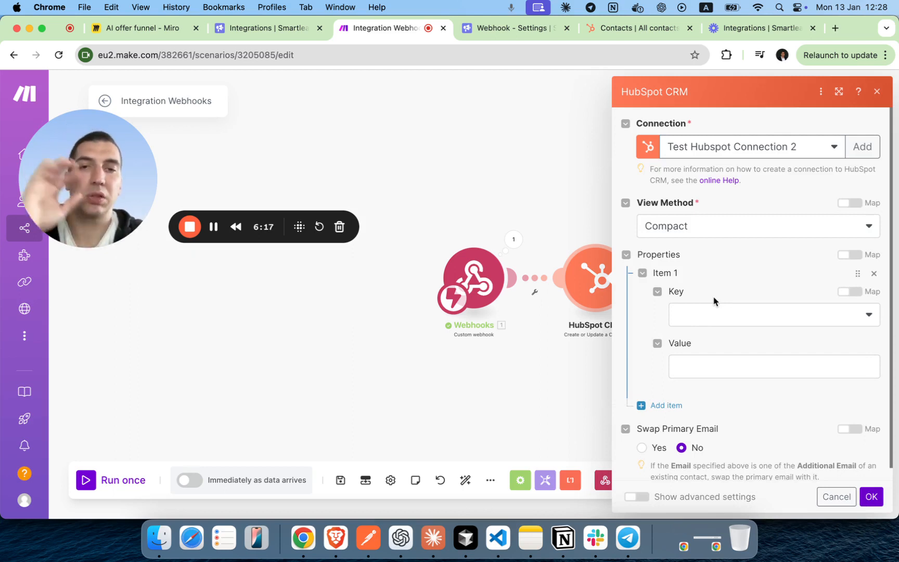
click(708, 314)
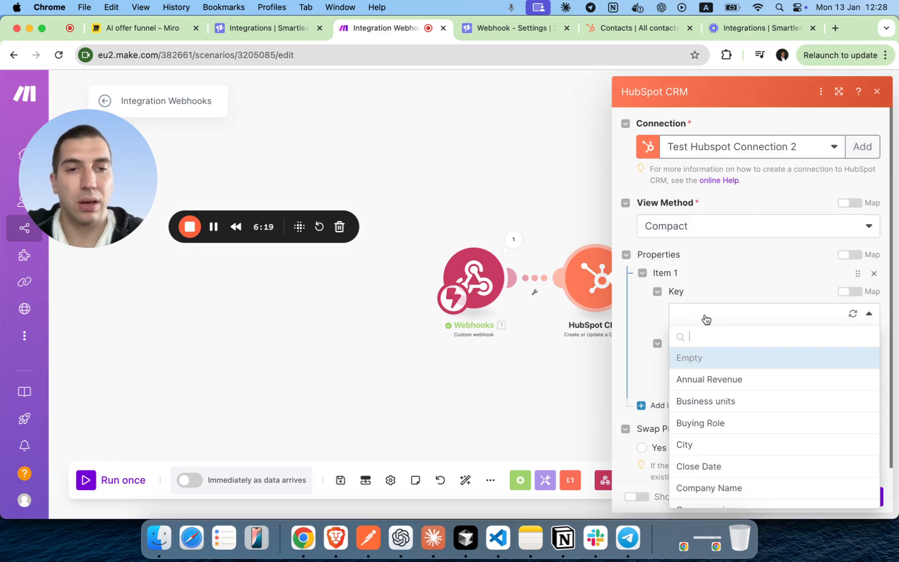
text(firs)
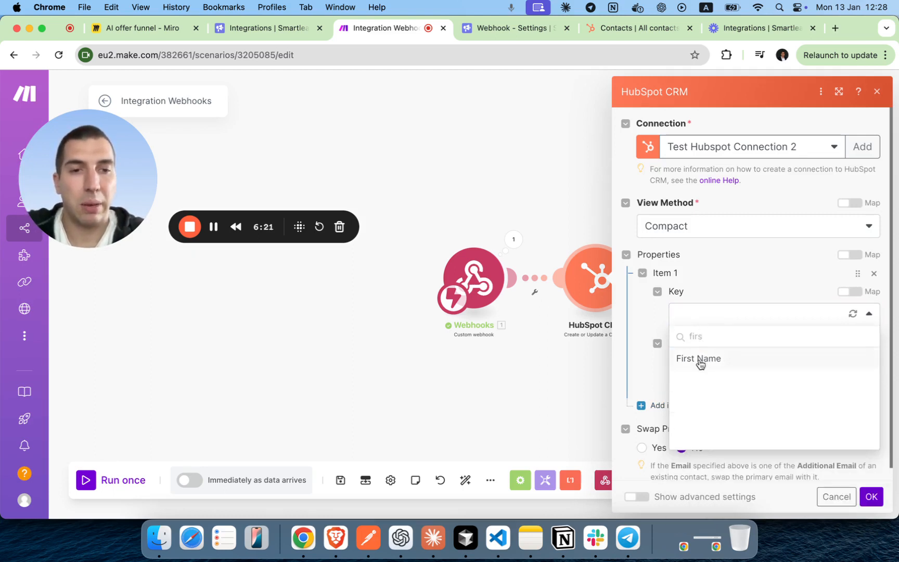
click(700, 359)
scroll(718, 270, down, 1)
click(701, 356)
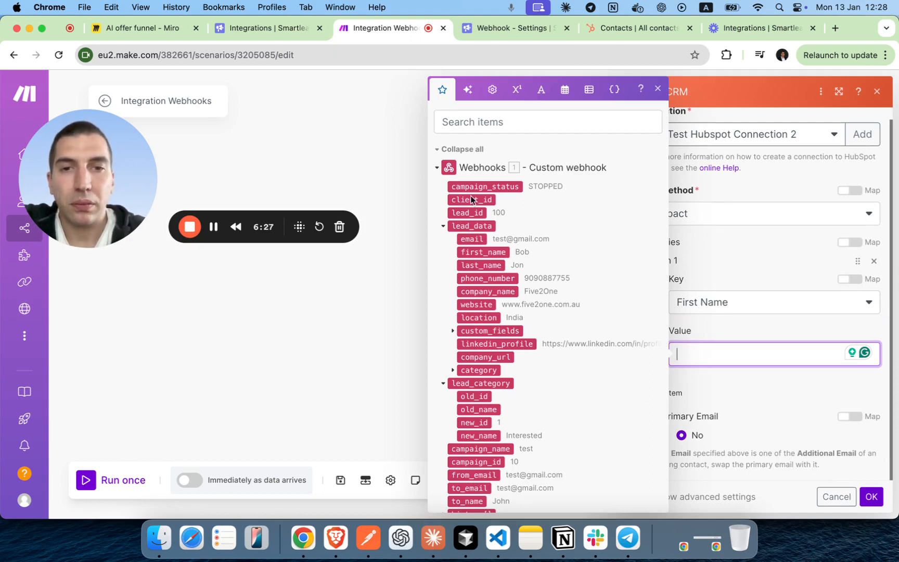
click(488, 253)
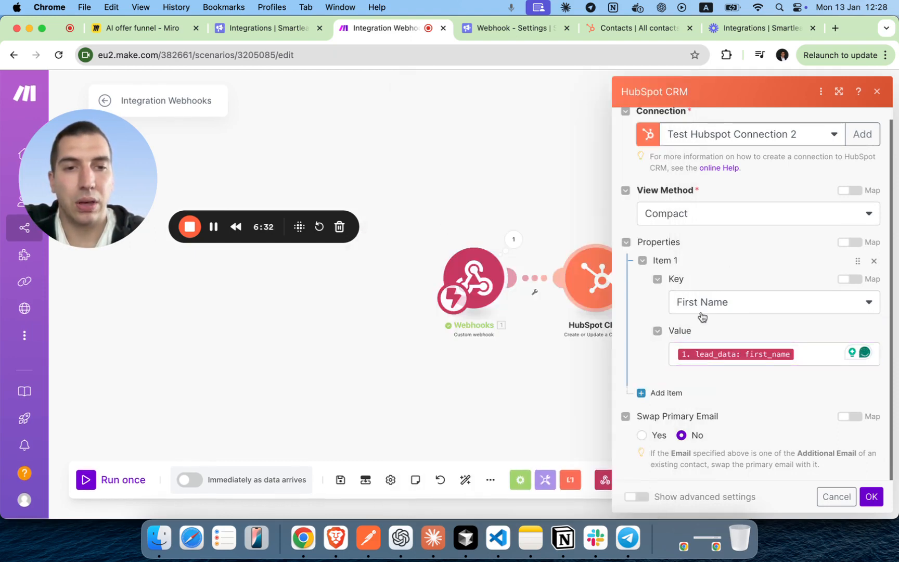
Add Item 2 as Last Name, mapped to lead_data last_name.
click(663, 392)
scroll(699, 375, down, 3)
click(705, 313)
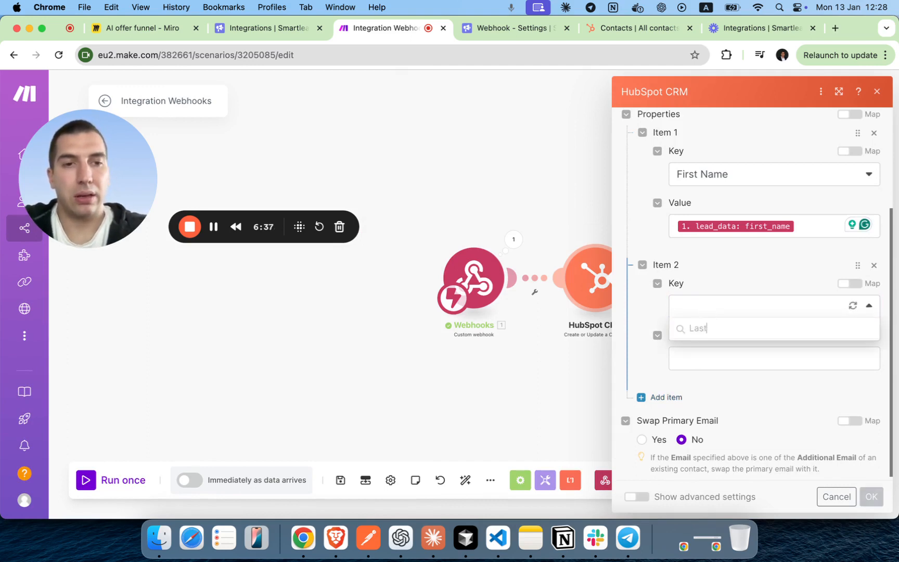
text(Last Name)
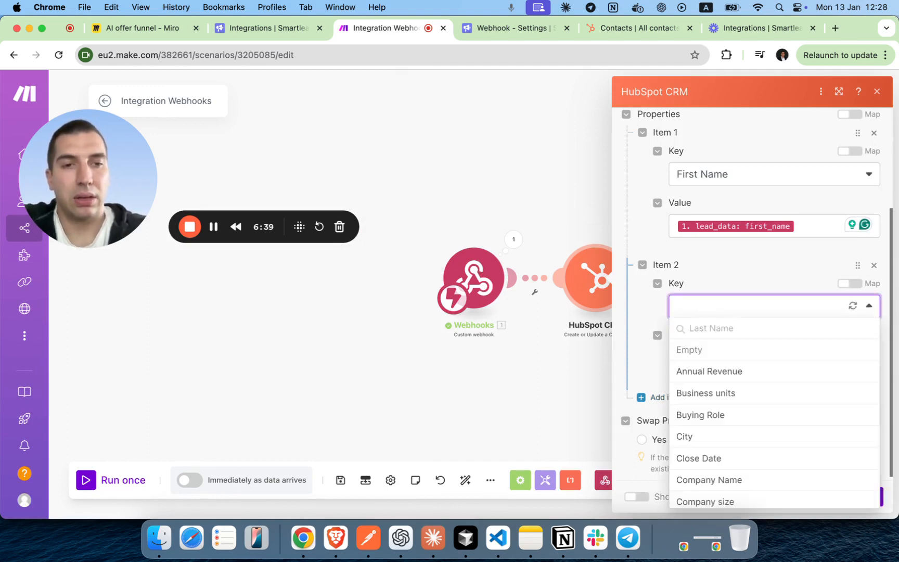
click(750, 333)
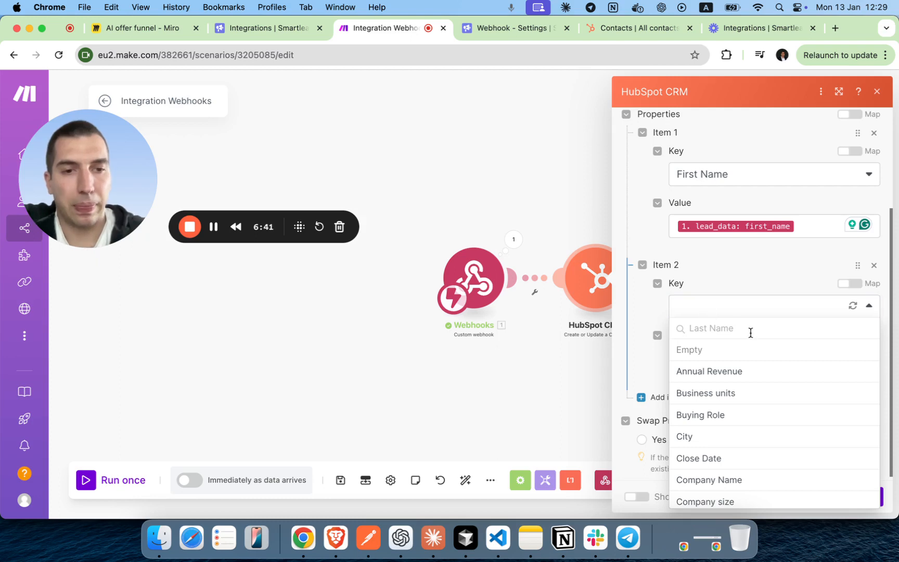
scroll(740, 371, down, 2)
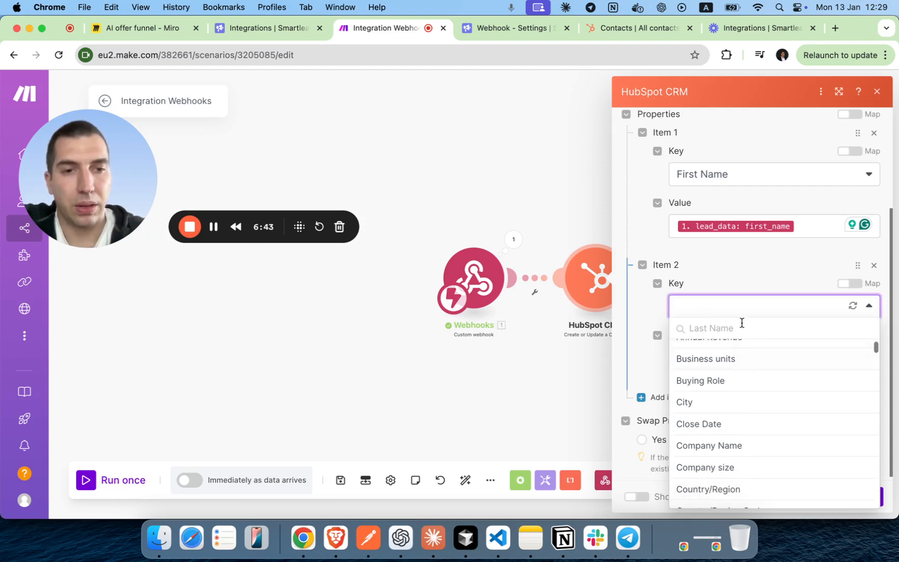
key(BackSpace)
key(BackSpace)
key(BackSpace)
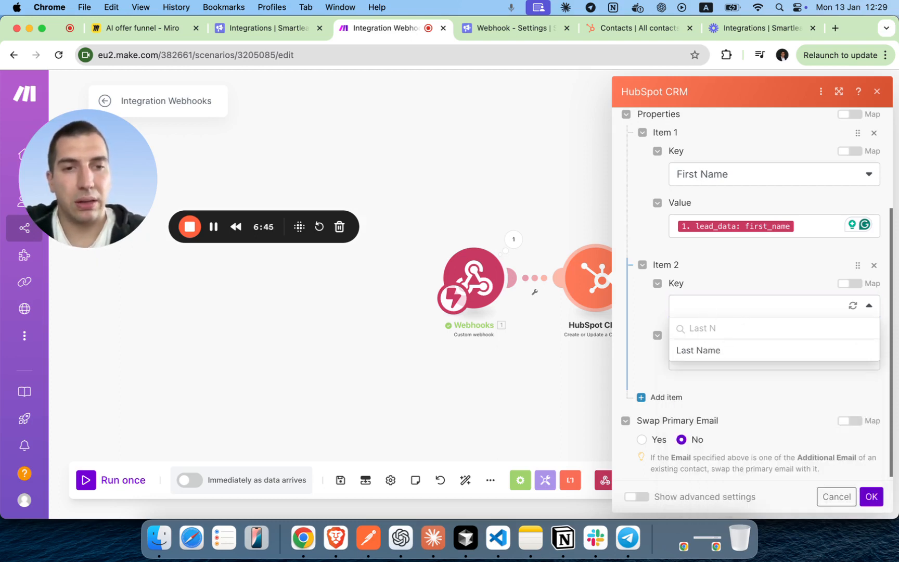
click(713, 352)
click(718, 354)
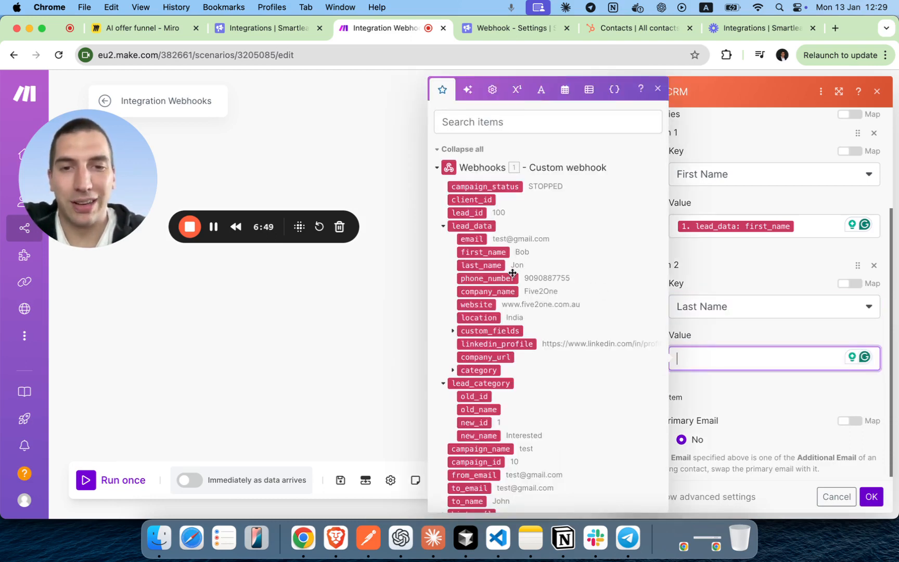
click(763, 262)
Add Item 3 as Email, mapped to lead_data email, and add an empty Item 4.
click(663, 391)
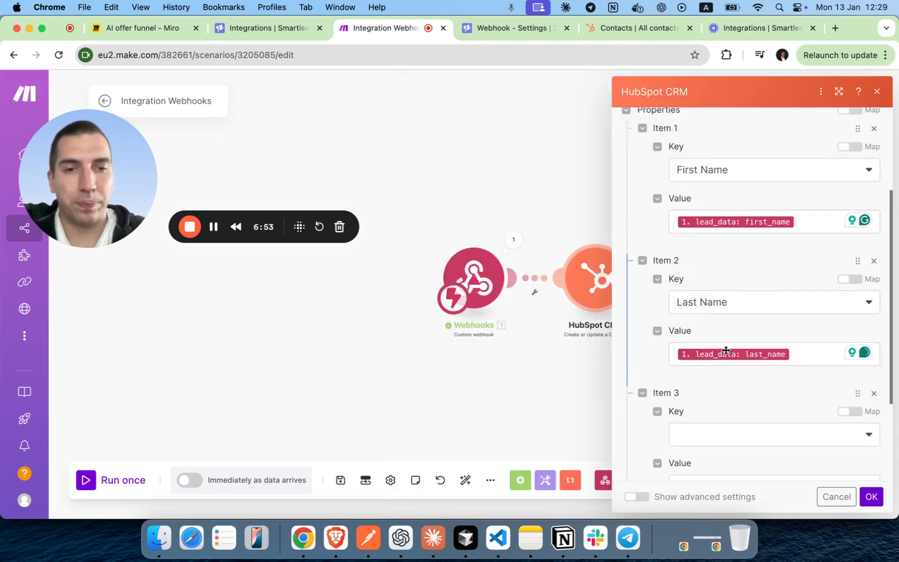
scroll(726, 350, down, 3)
click(709, 333)
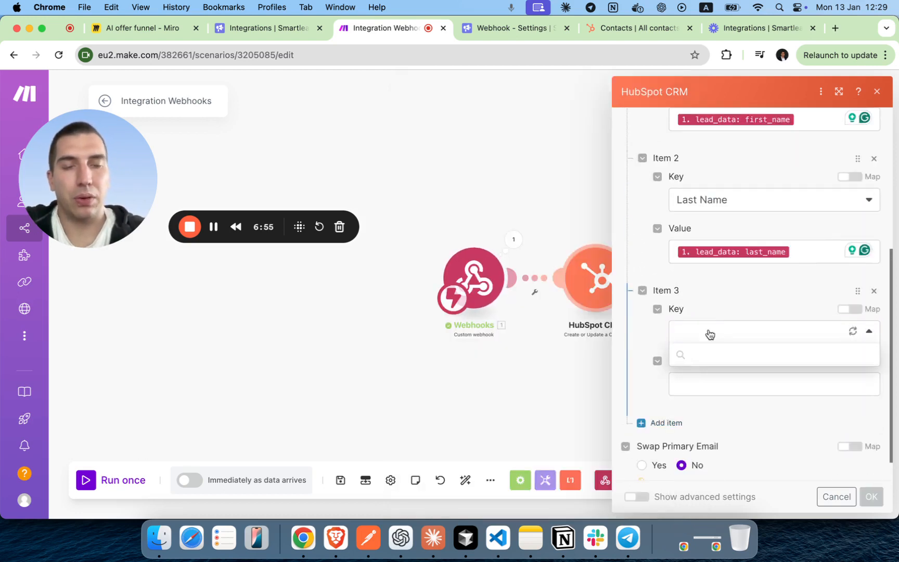
text(emai)
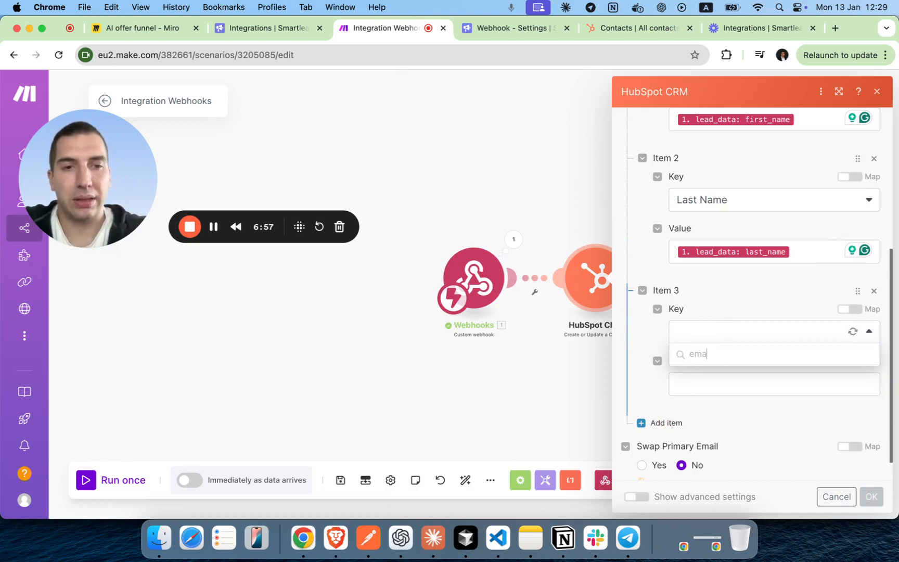
click(718, 356)
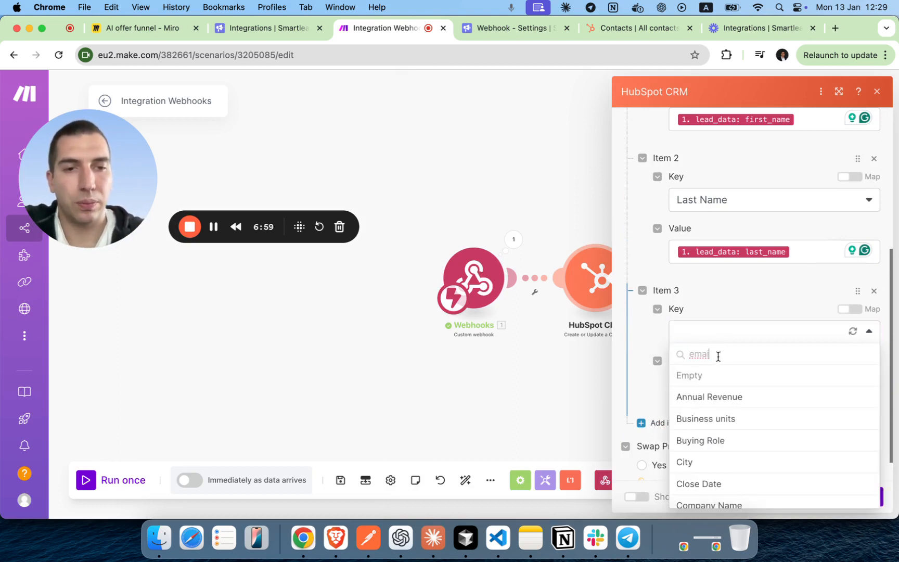
text(l)
click(709, 376)
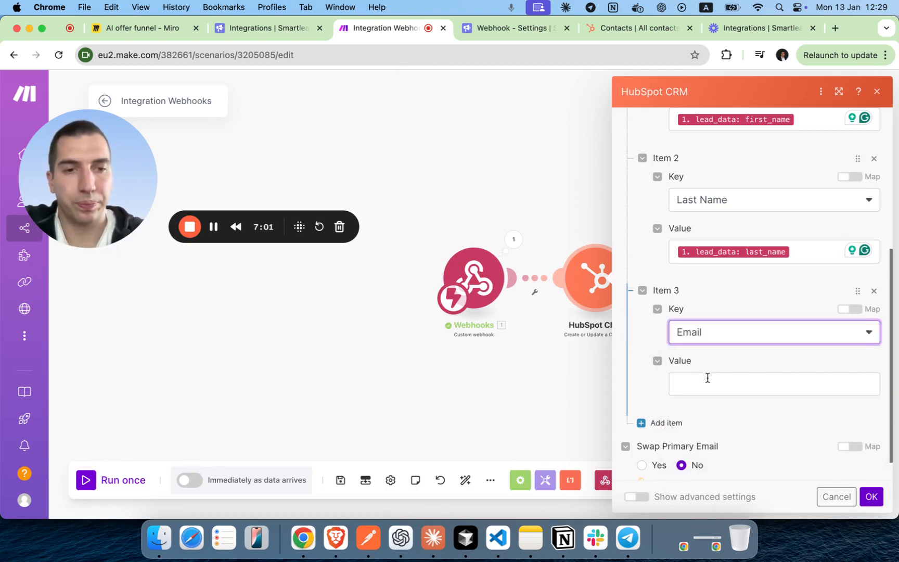
click(721, 381)
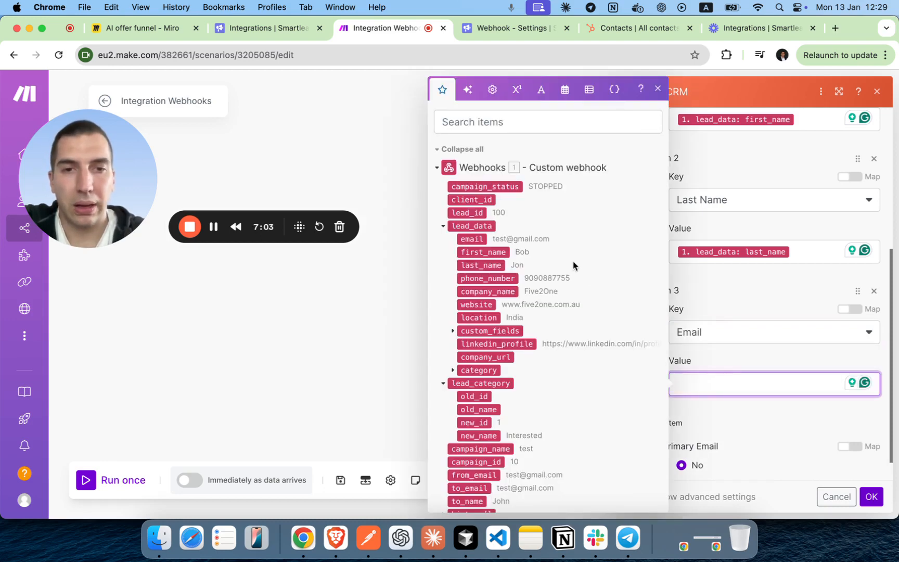
click(480, 239)
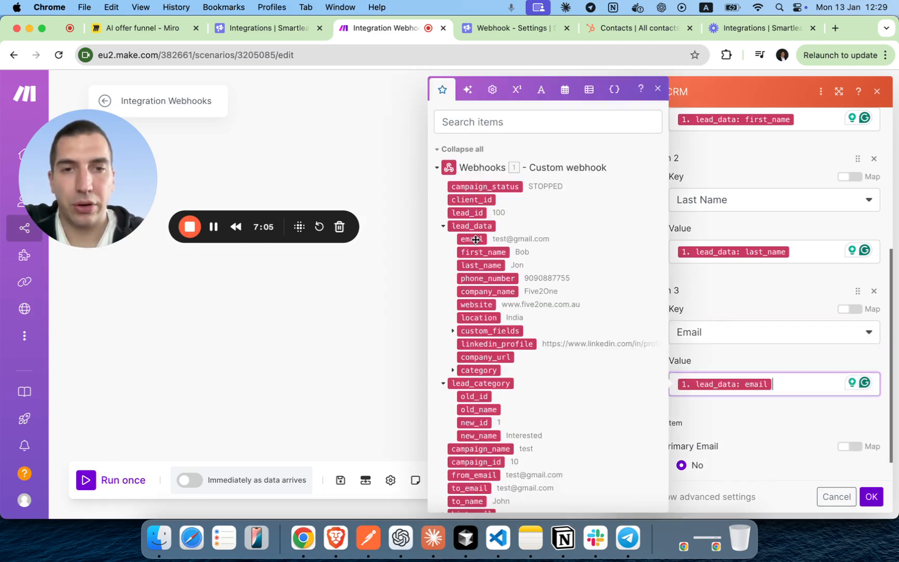
click(708, 326)
scroll(715, 321, down, 1)
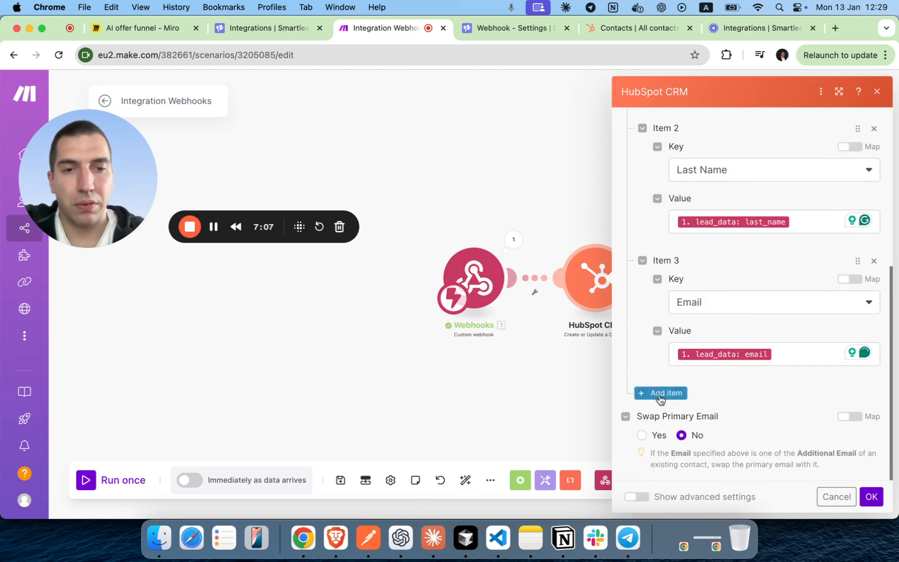
click(663, 392)
scroll(697, 376, down, 3)
Set Item 4's key to the Website URL contact property.
click(700, 355)
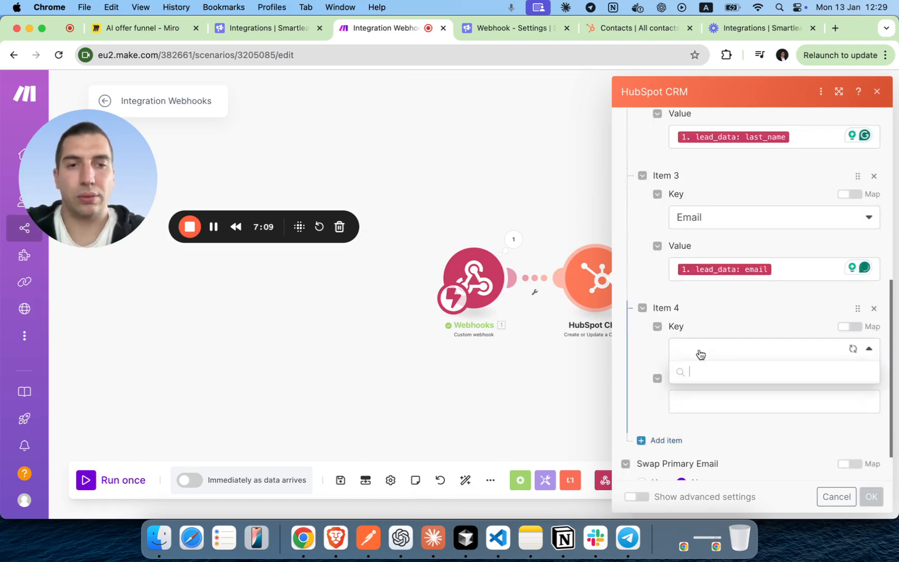
text(Website)
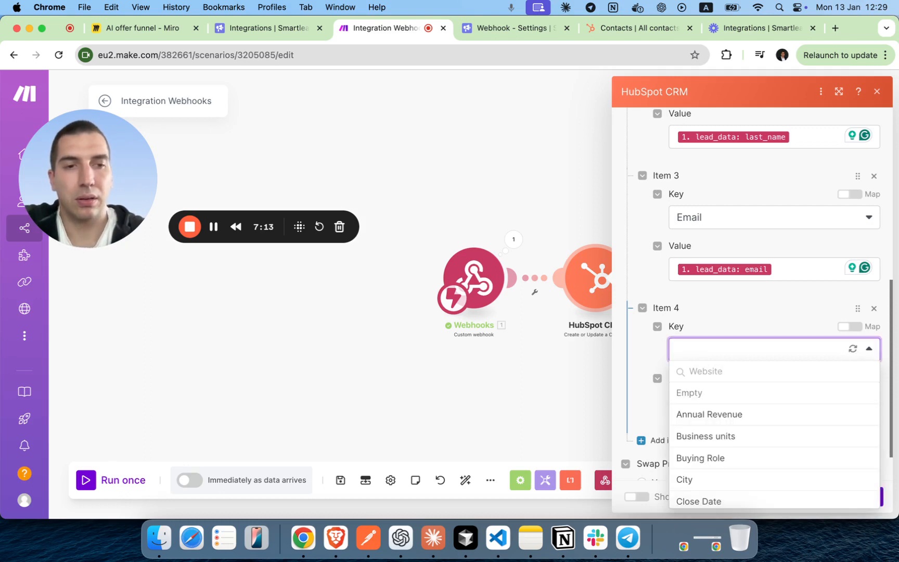
click(731, 370)
key(BackSpace)
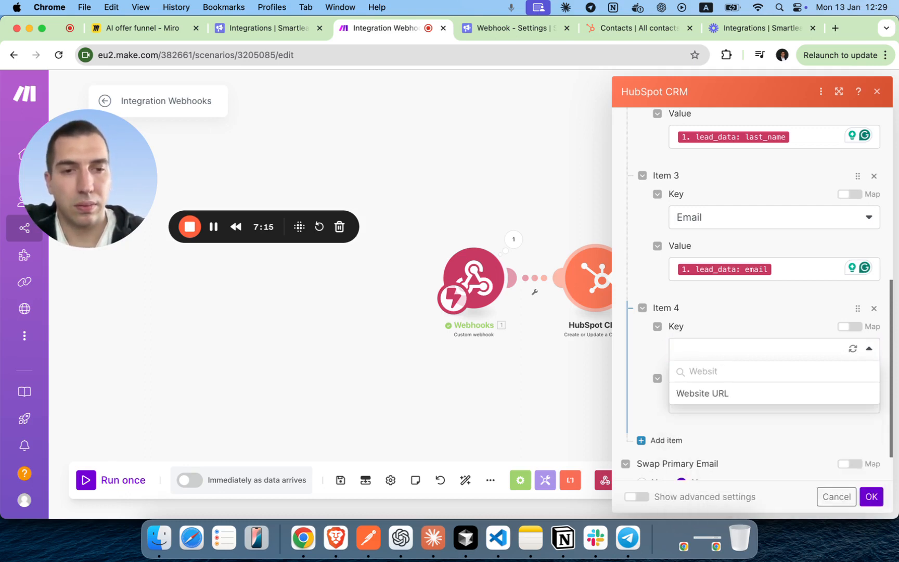
click(726, 393)
click(716, 400)
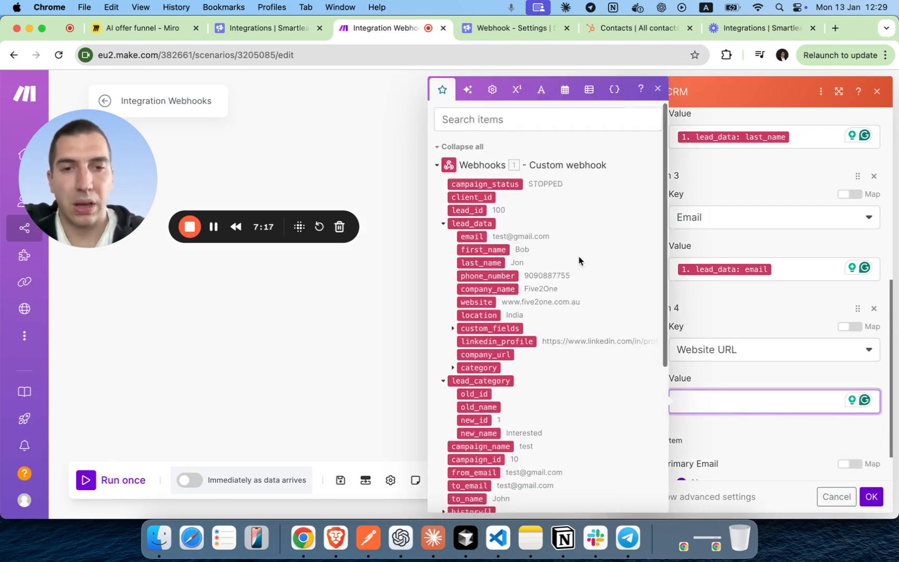
scroll(578, 256, down, 1)
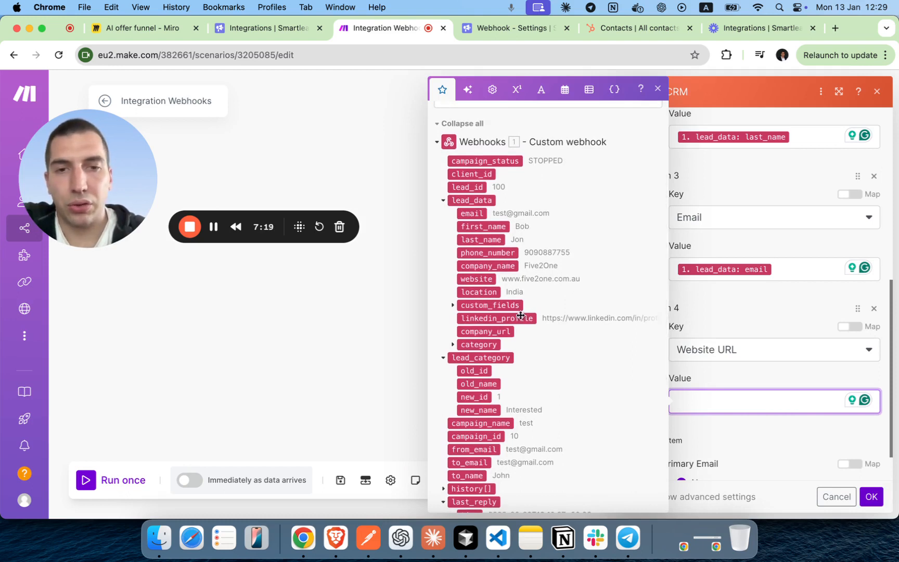
Map lead_data website into the Website URL value and confirm the module settings.
click(452, 306)
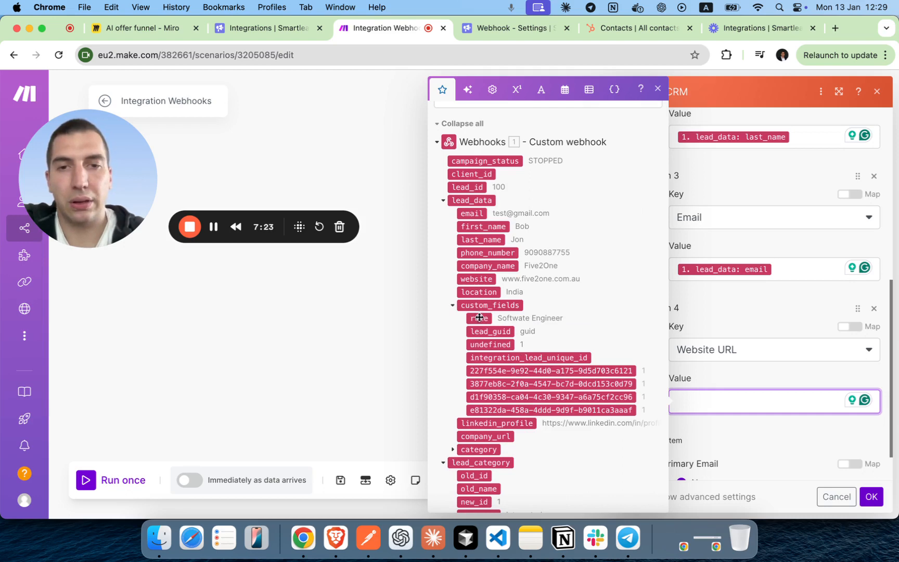
click(450, 306)
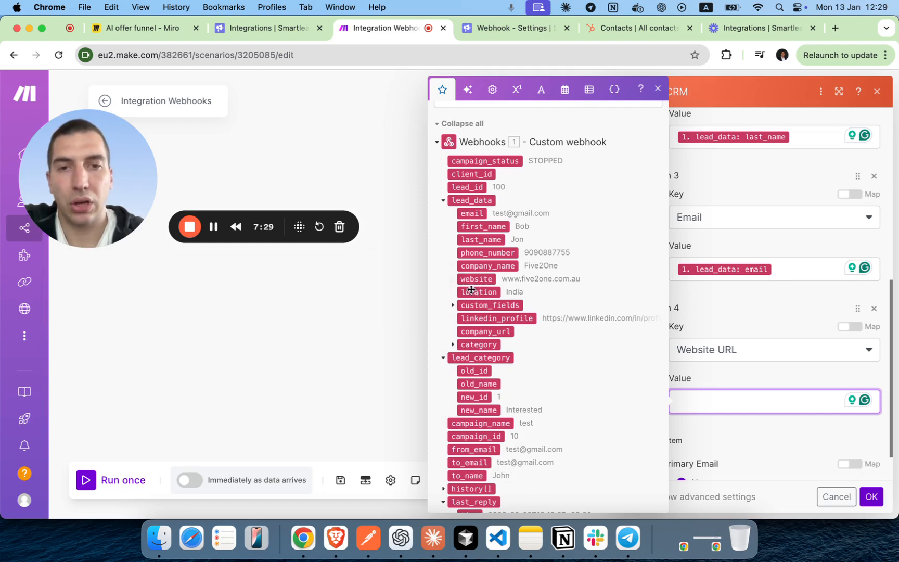
drag(477, 280, 728, 402)
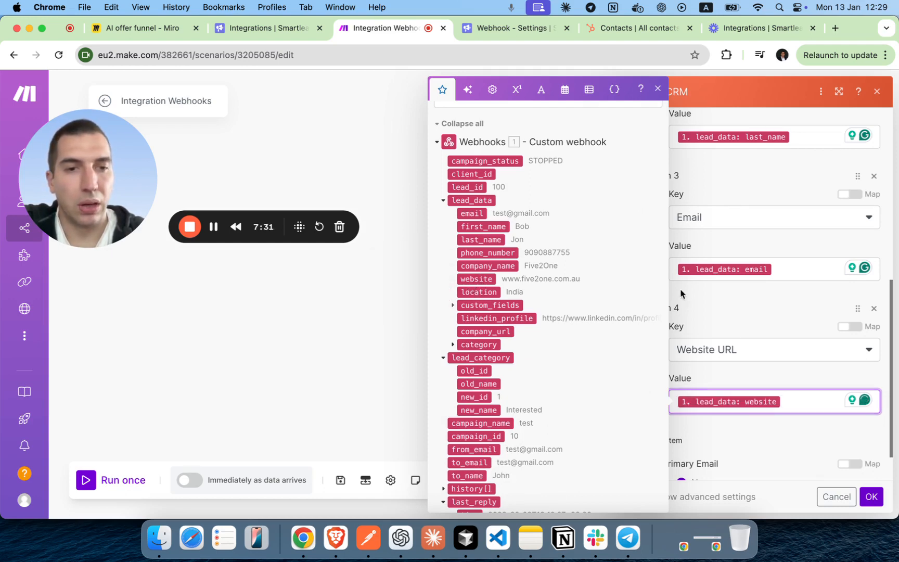
click(735, 310)
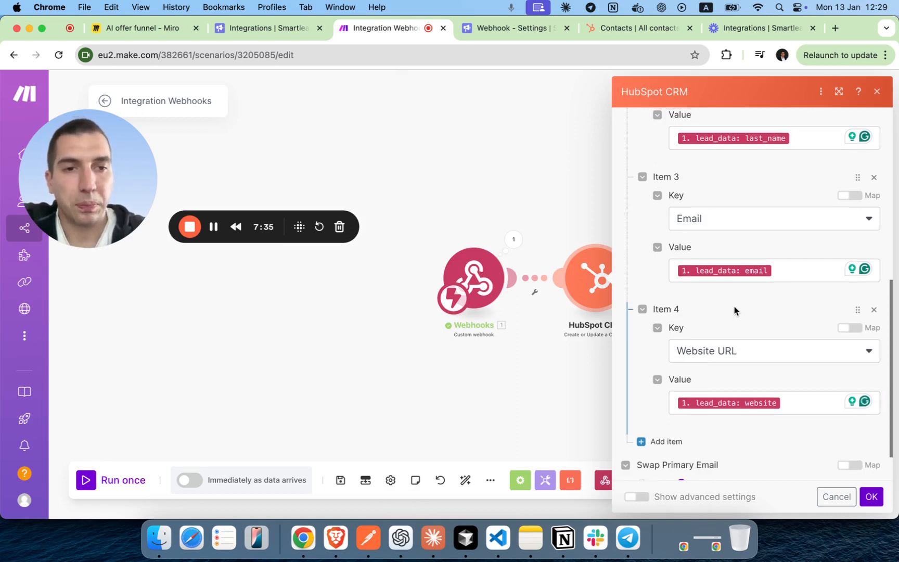
scroll(734, 311, up, 6)
scroll(734, 310, down, 3)
scroll(734, 311, down, 4)
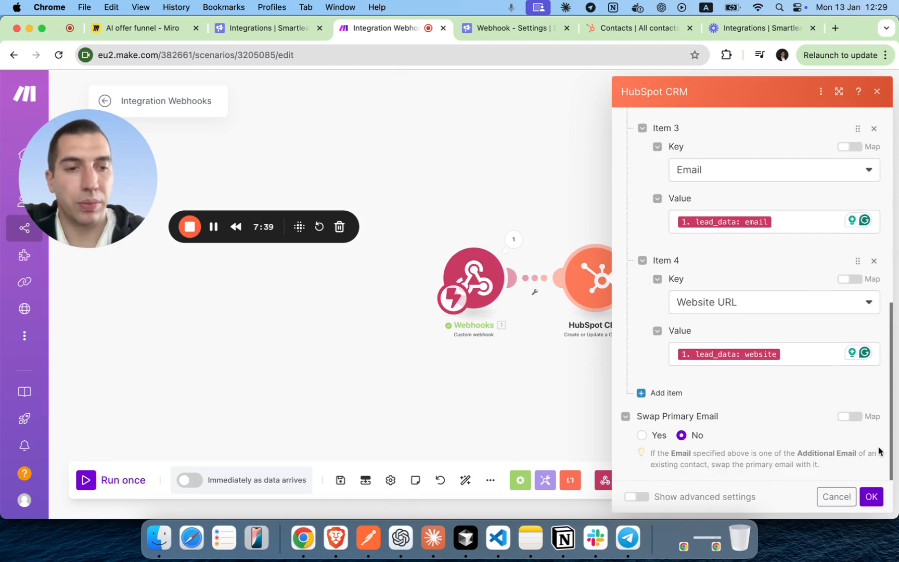
click(871, 497)
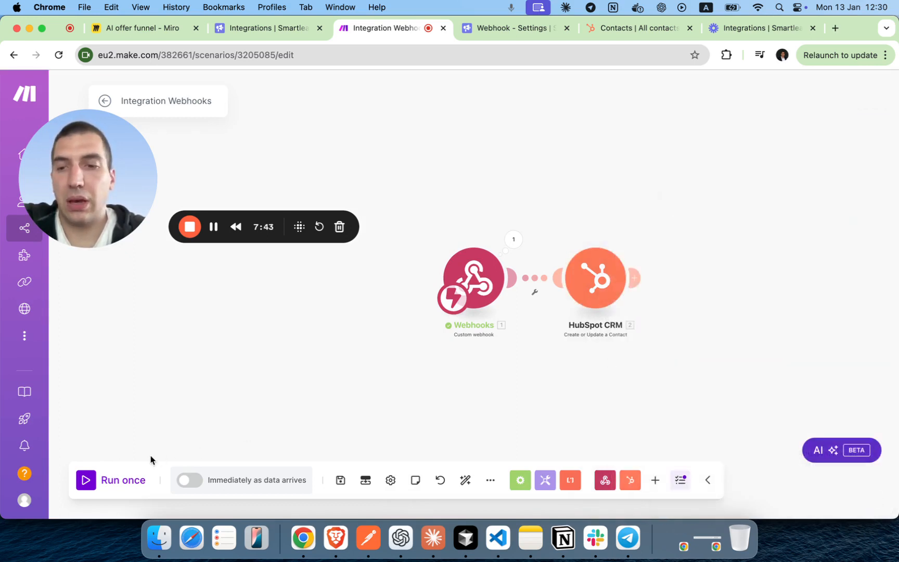
Run the scenario once so it waits for incoming webhook data.
click(123, 483)
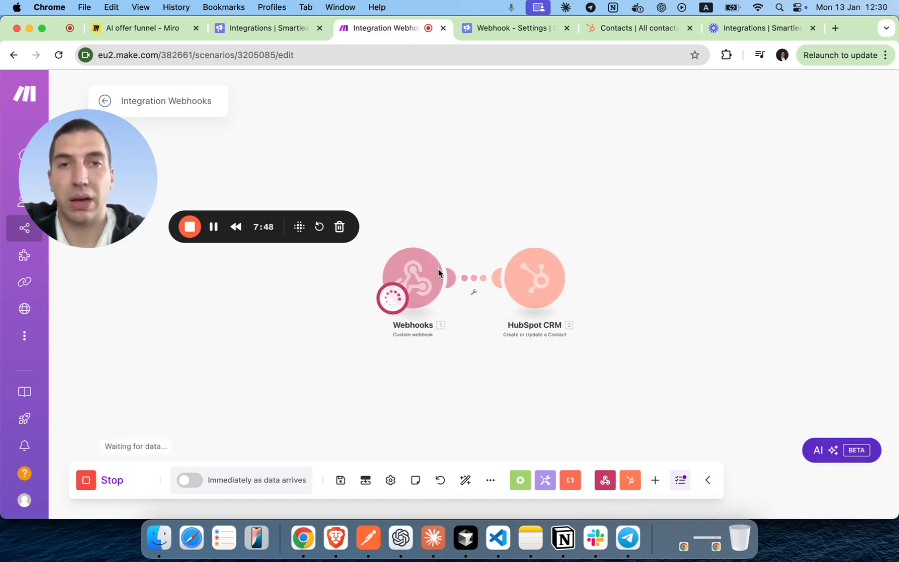
Send a Smartlead test event to the webhook, check the HubSpot module's output, then view Contacts.
click(518, 32)
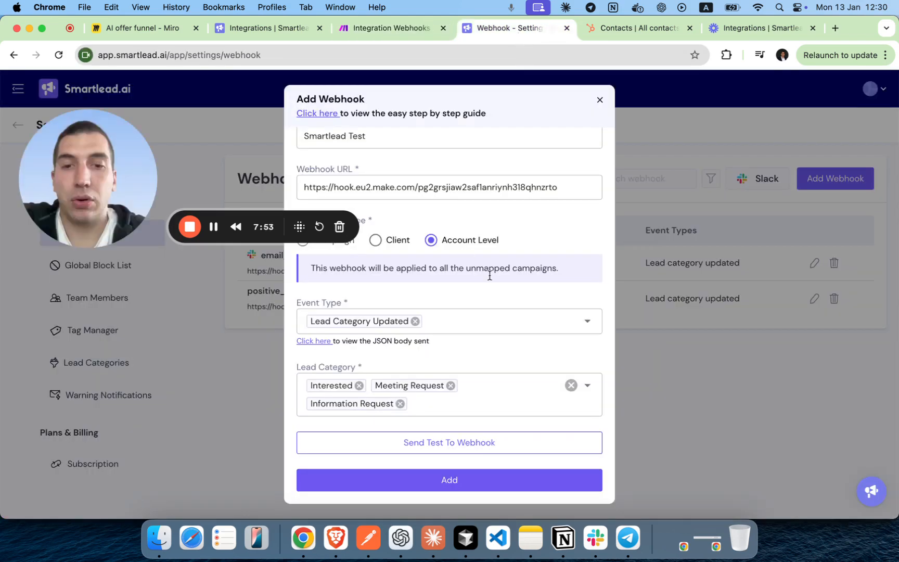
click(465, 447)
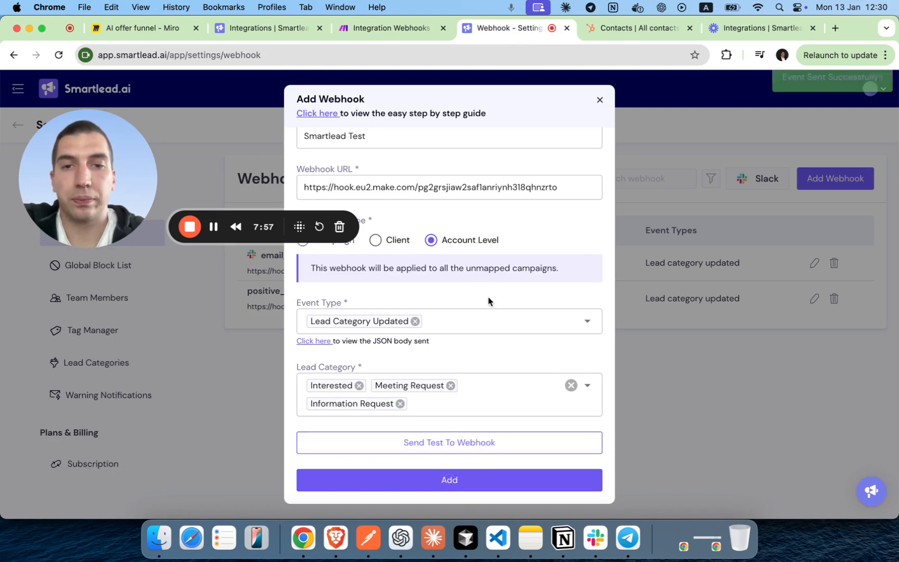
click(406, 38)
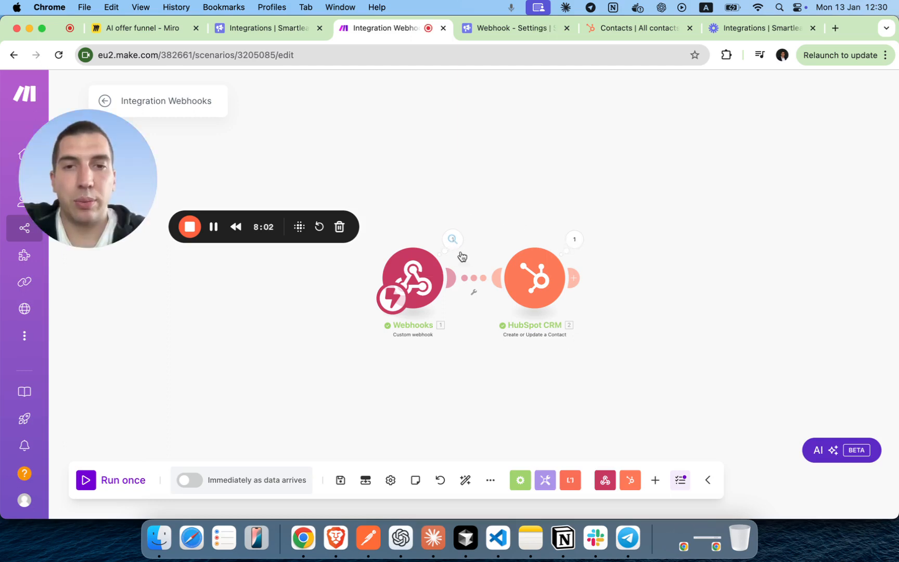
click(574, 240)
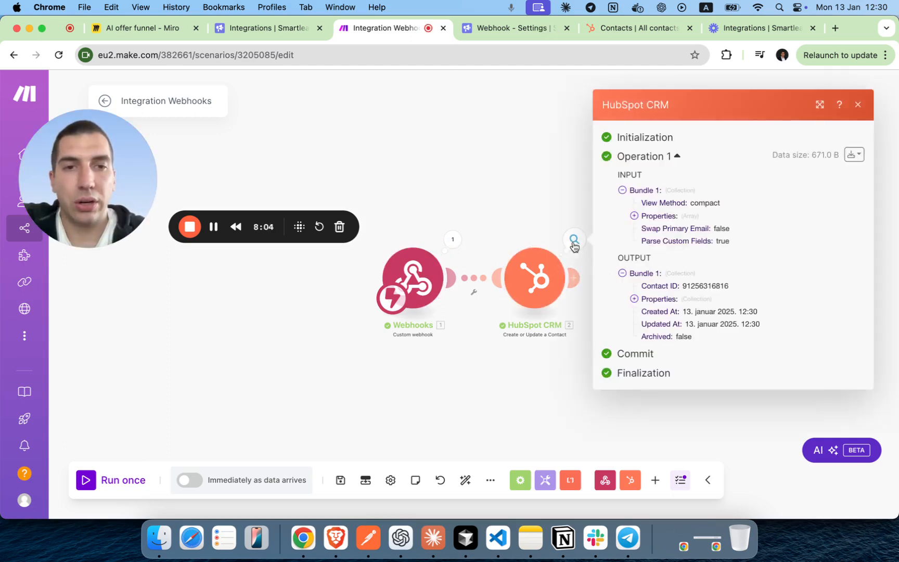
click(858, 105)
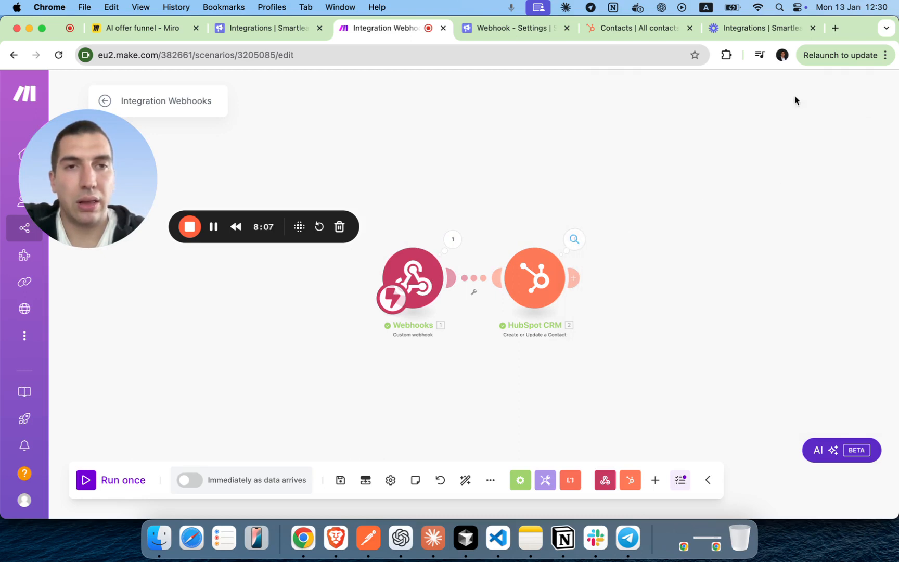
click(663, 30)
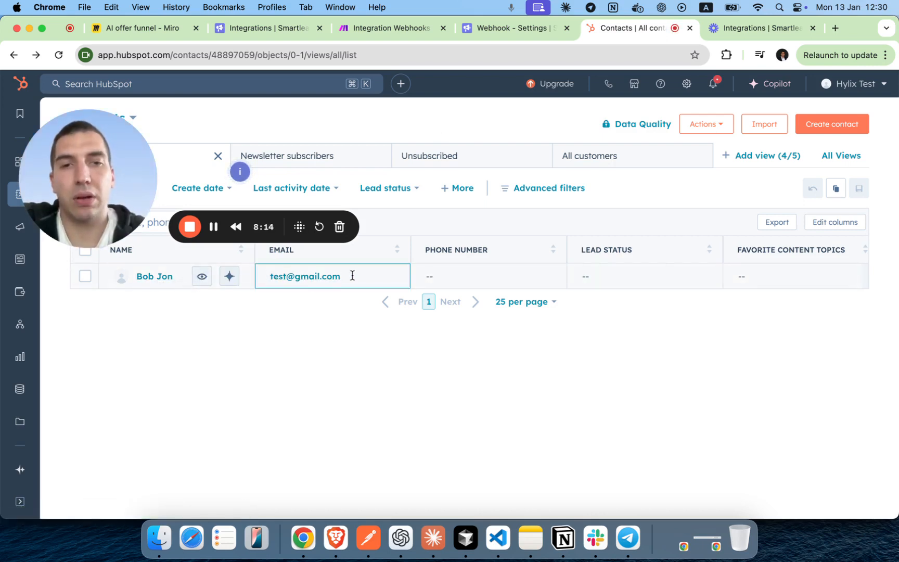
Confirm the new test contact row in HubSpot, then return to Smartlead's webhook settings.
drag(136, 182, 179, 389)
click(499, 32)
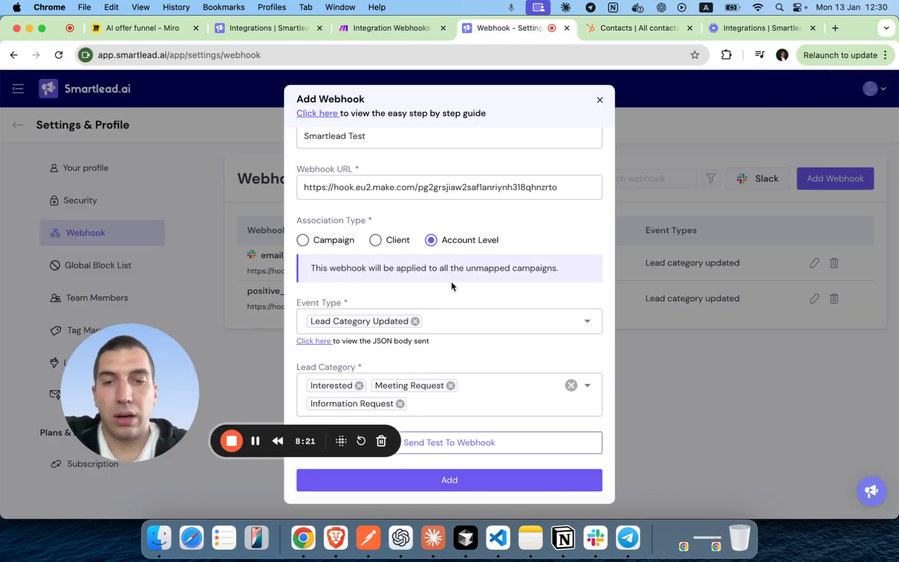
Add the Smartlead Test webhook, then go back to the Make scenario.
drag(172, 404, 140, 188)
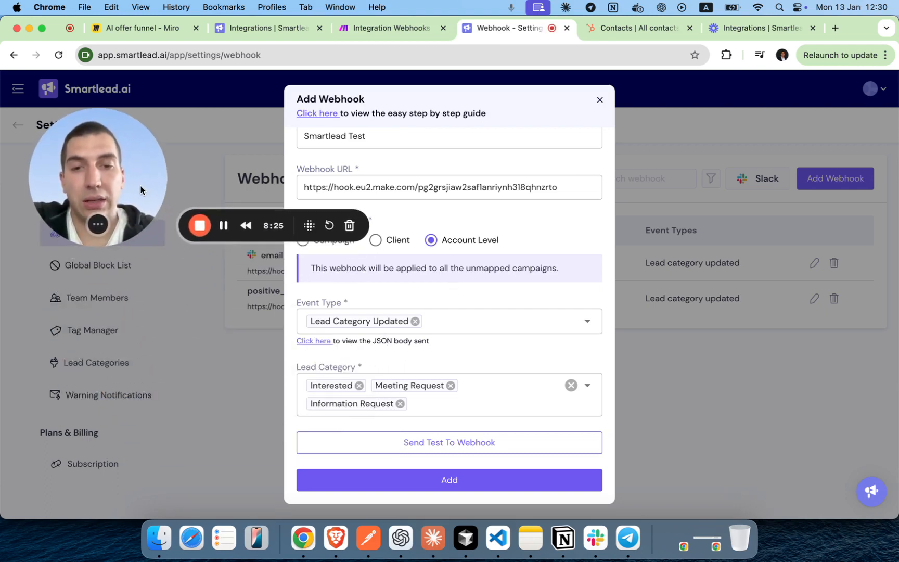
click(414, 481)
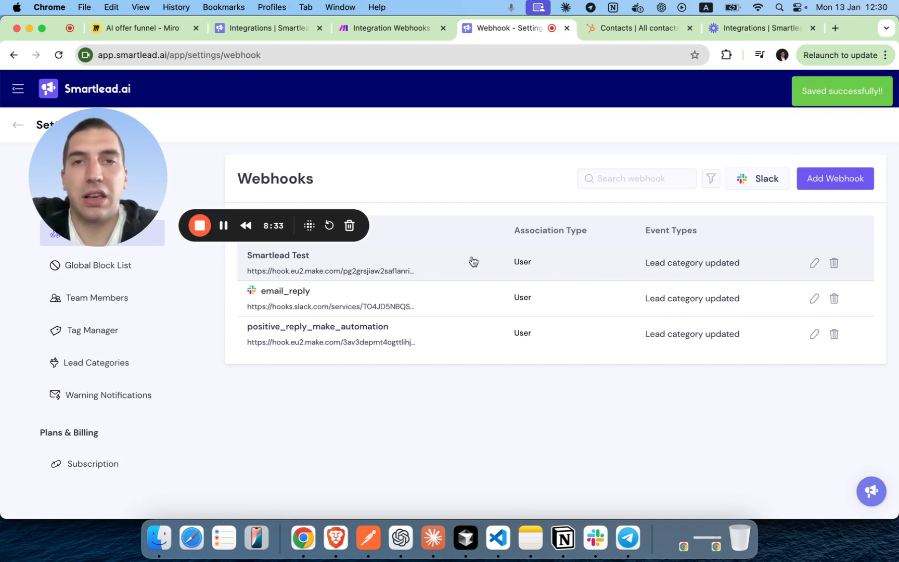
click(384, 31)
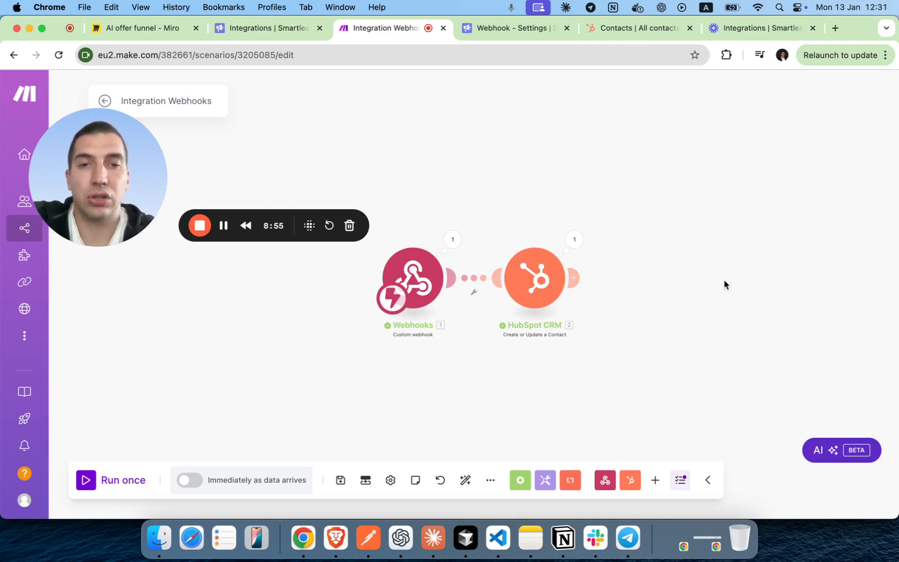
click(573, 279)
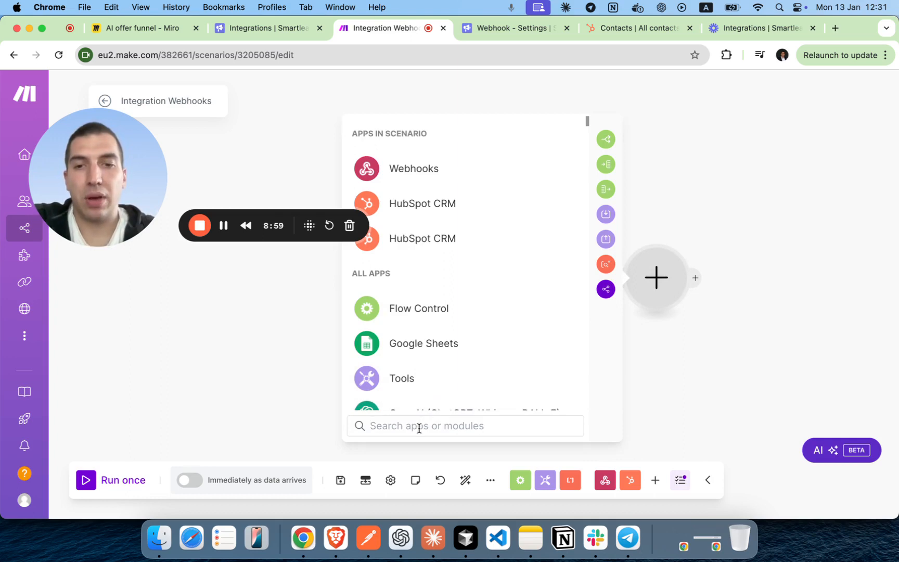
text(htt)
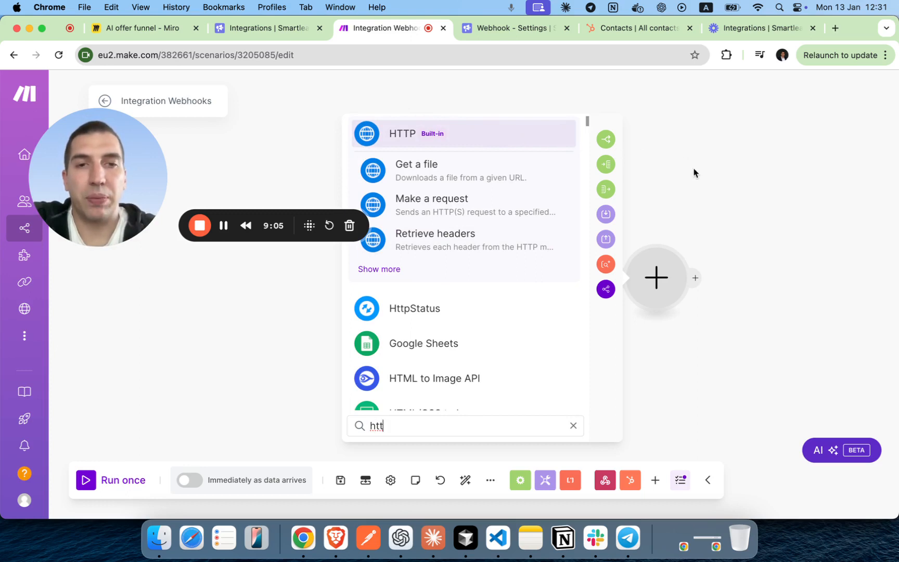
click(685, 185)
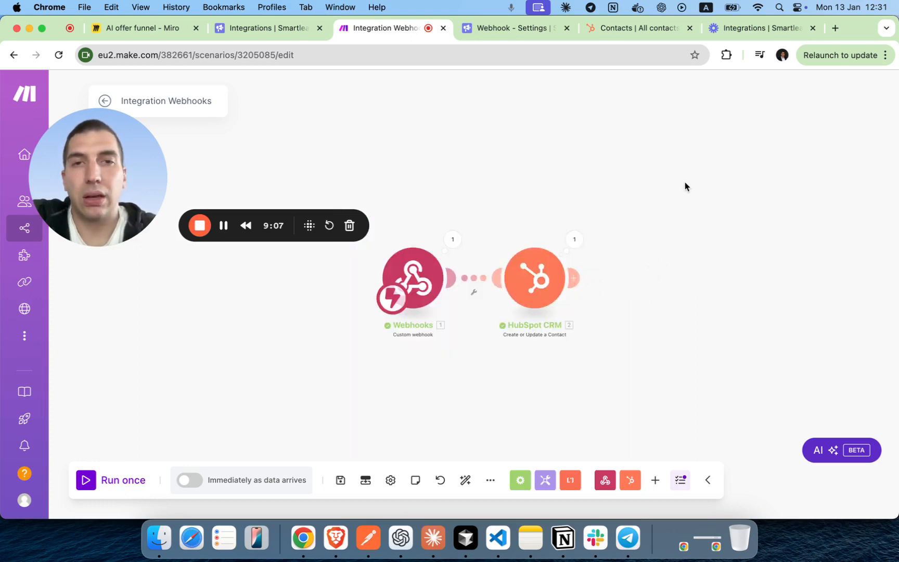